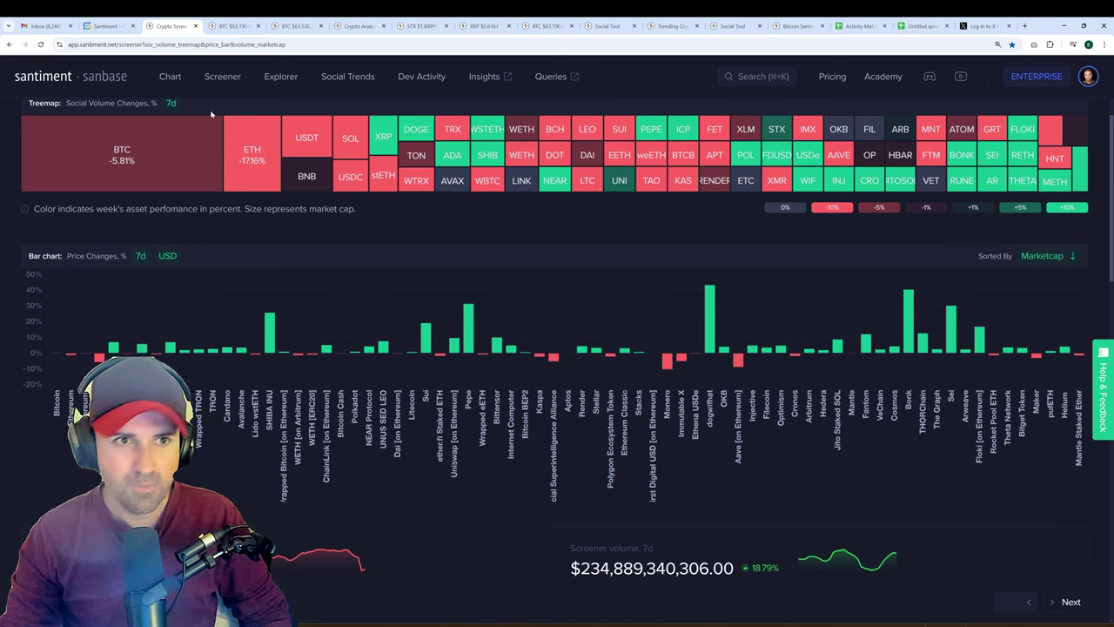
Turn on the Price Treemap in the screener's Infographics options.
mouse_move(98, 355)
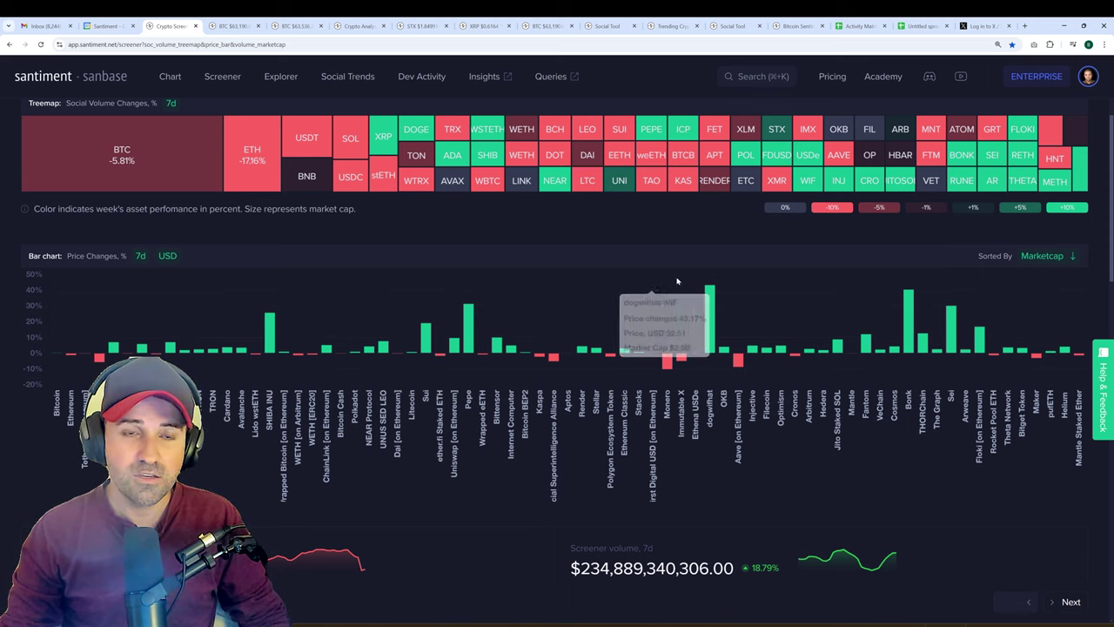
scroll(679, 287, "up", 1)
left_click(919, 110)
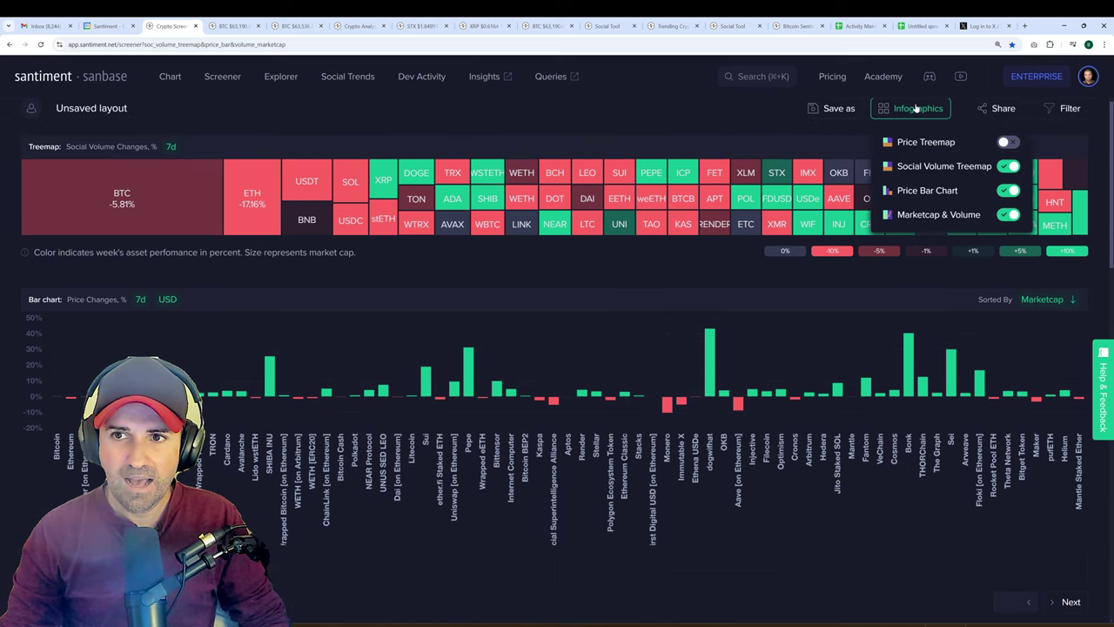
left_click(919, 110)
left_click(918, 108)
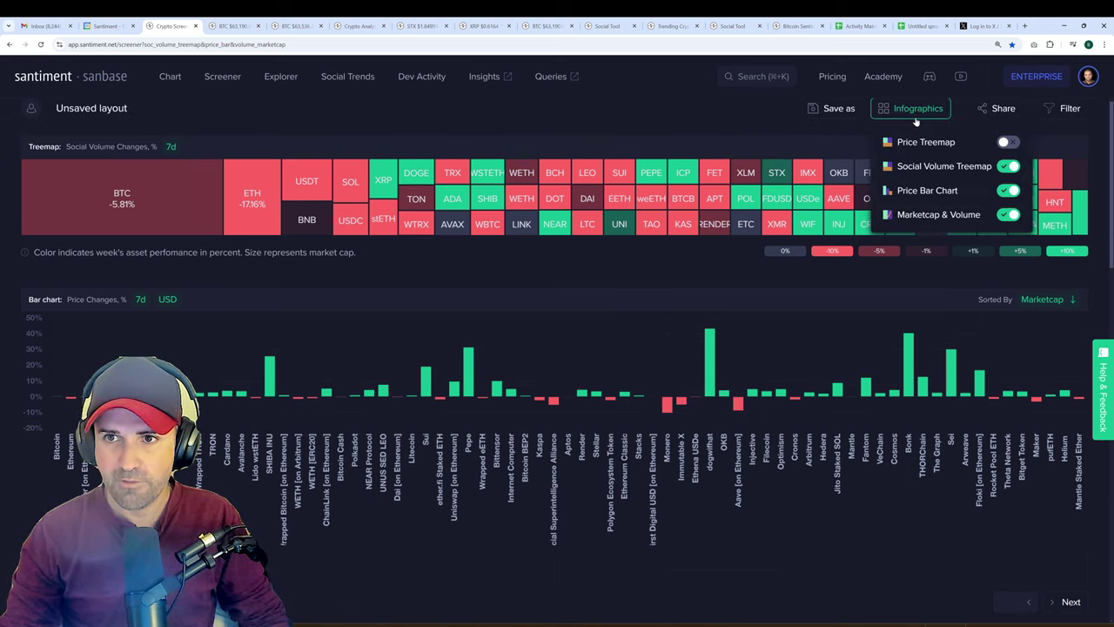
left_click(1008, 144)
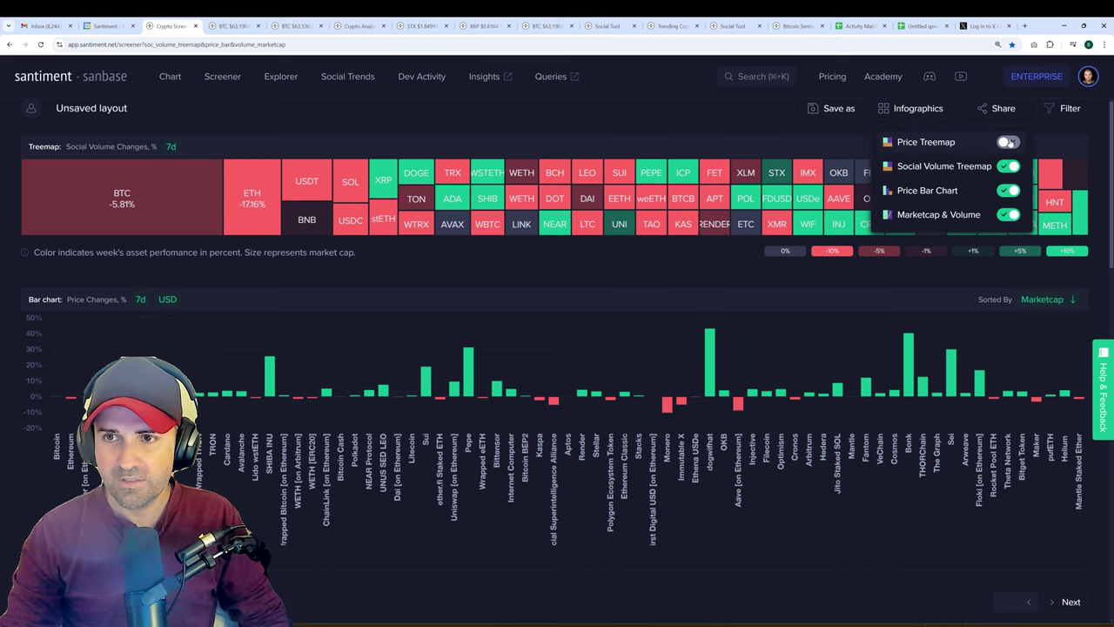
Switch off the Social Volume Treemap, leaving the 1-day price treemap.
scroll(940, 169, "up", 3)
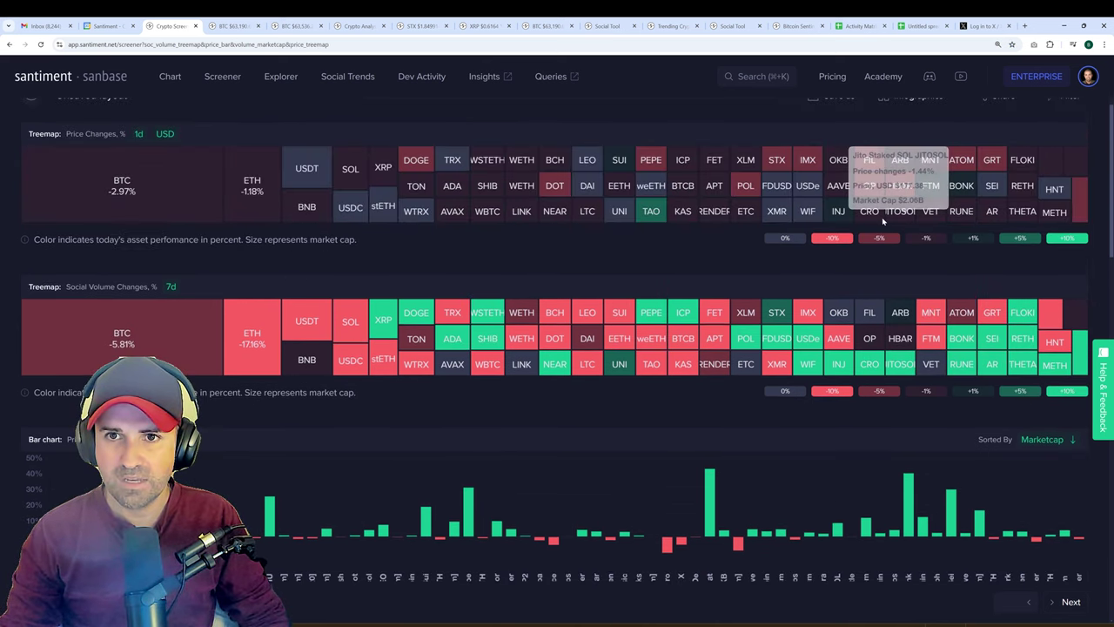
left_click(918, 125)
left_click(1007, 182)
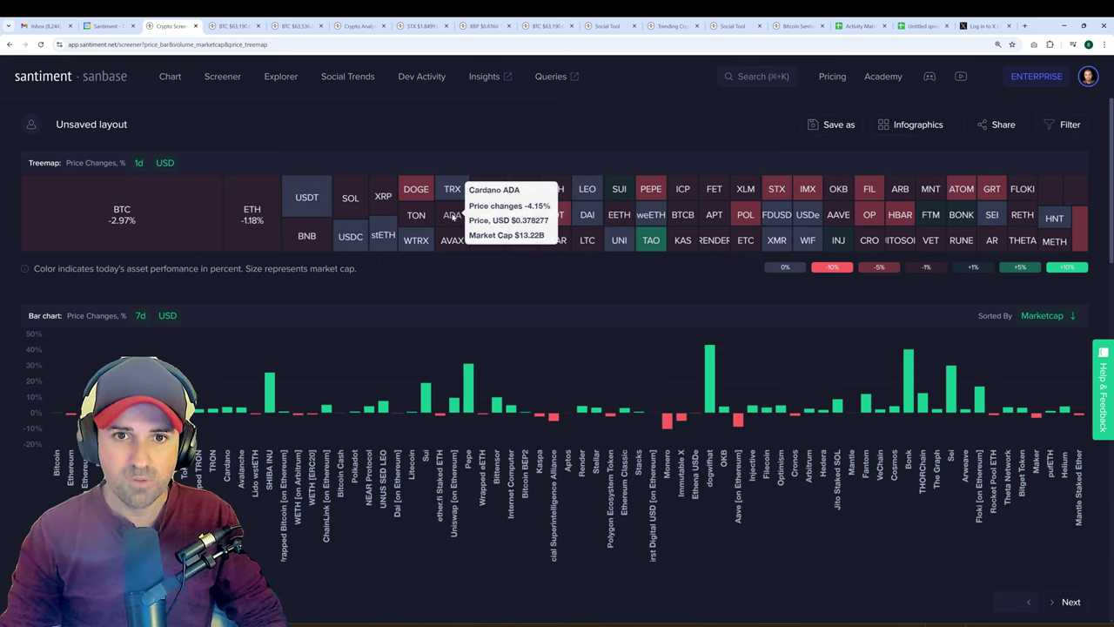
Set the price treemap to 30d, compare ETH and BTC, then return to USD.
left_click(139, 164)
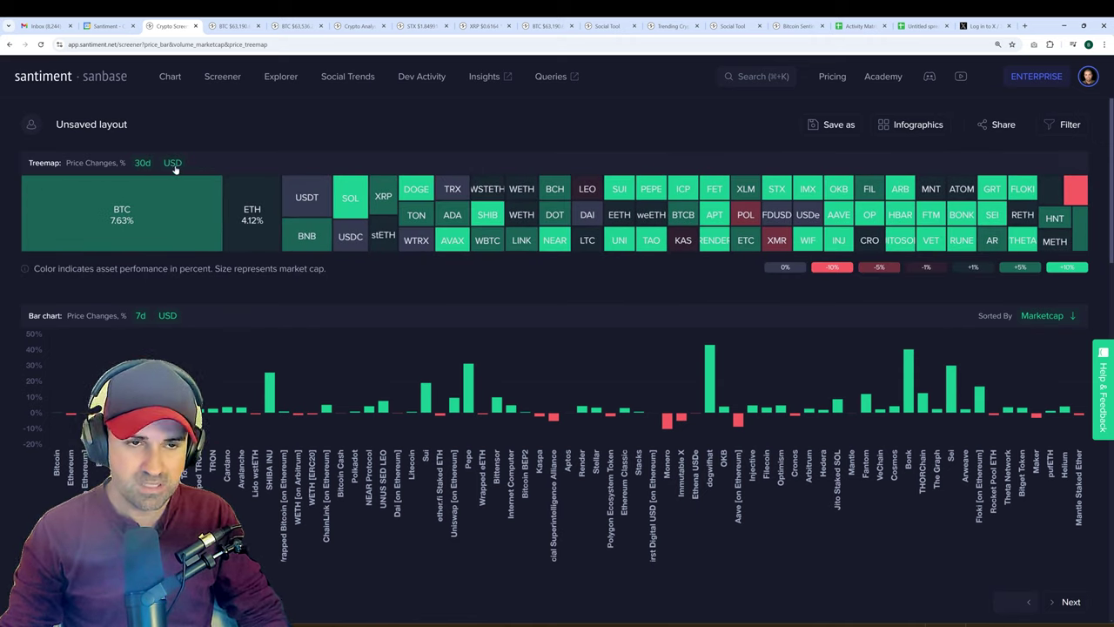
left_click(172, 163)
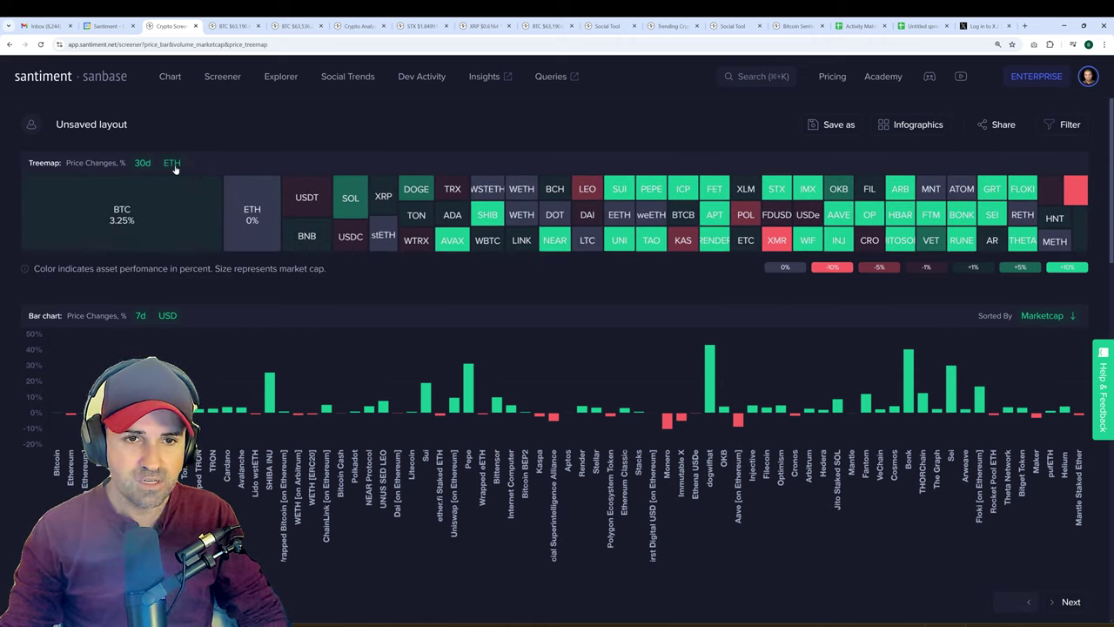
left_click(173, 163)
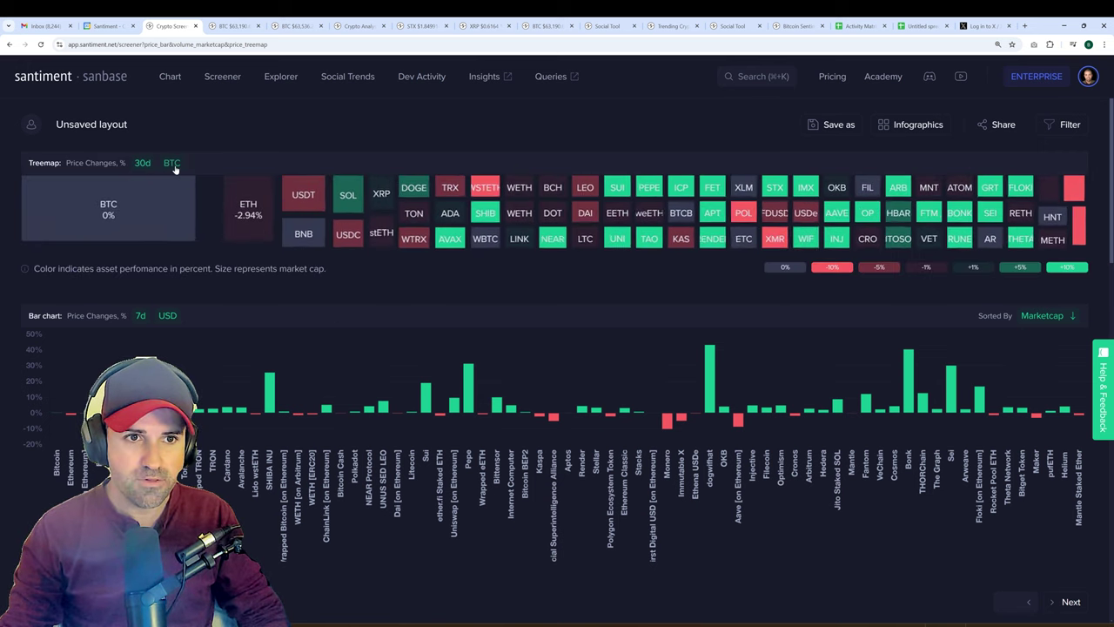
left_click(172, 163)
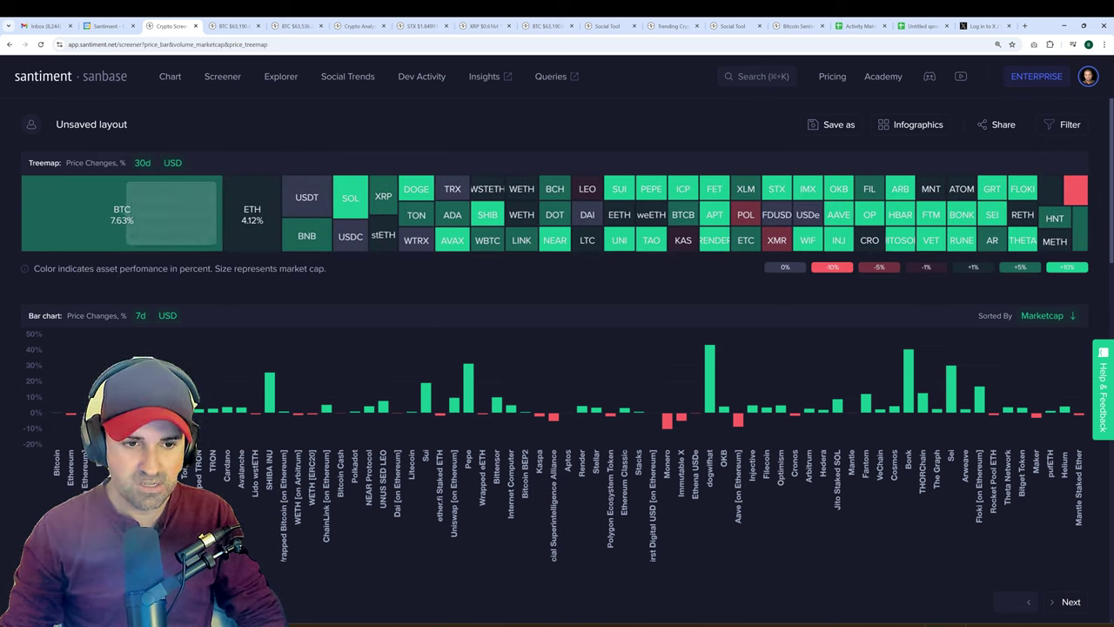
Scroll down to the screener table listing assets by market cap.
scroll(409, 313, "down", 3)
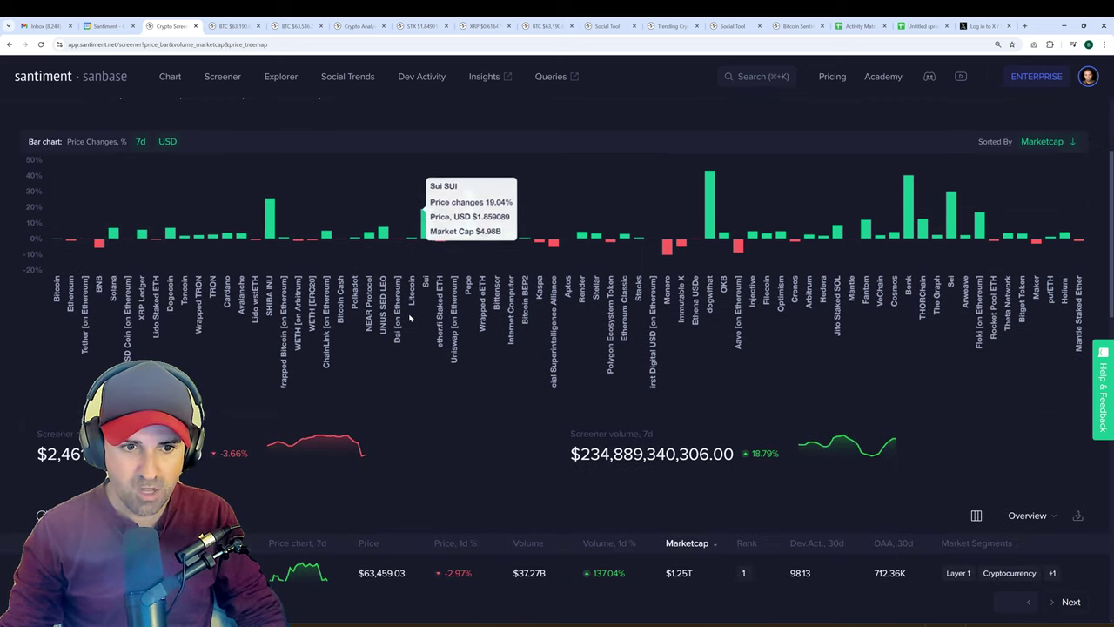
scroll(648, 338, "down", 5)
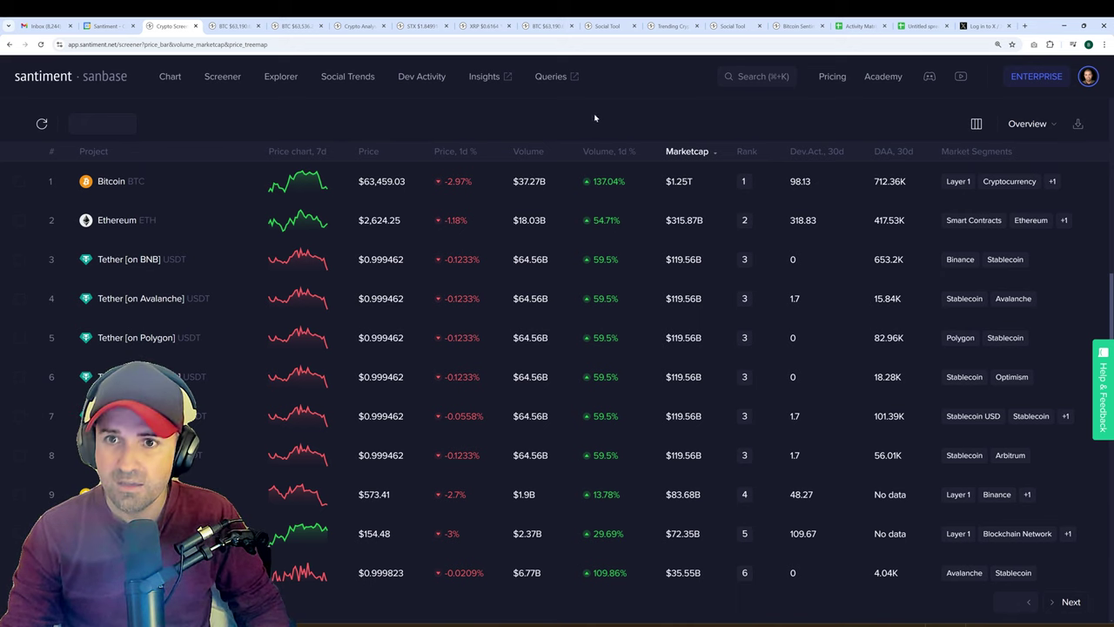
Uncheck Development Activity 30d, Daily Active Addresses 30d, Volume and Volume 1d % columns, and apply.
left_click(977, 125)
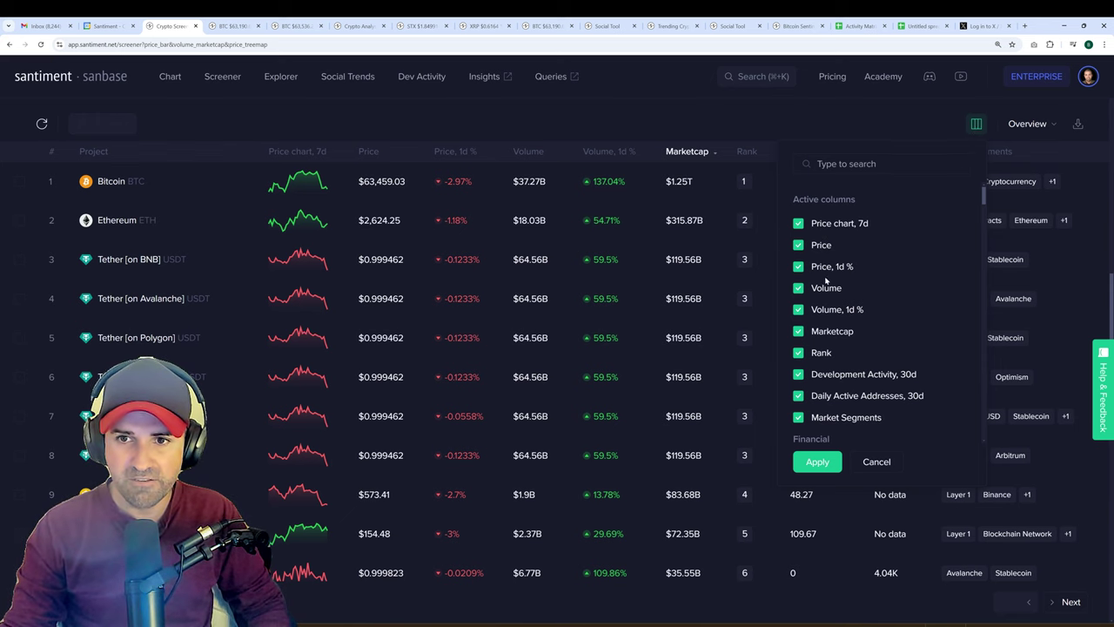
scroll(821, 253, "up", 1)
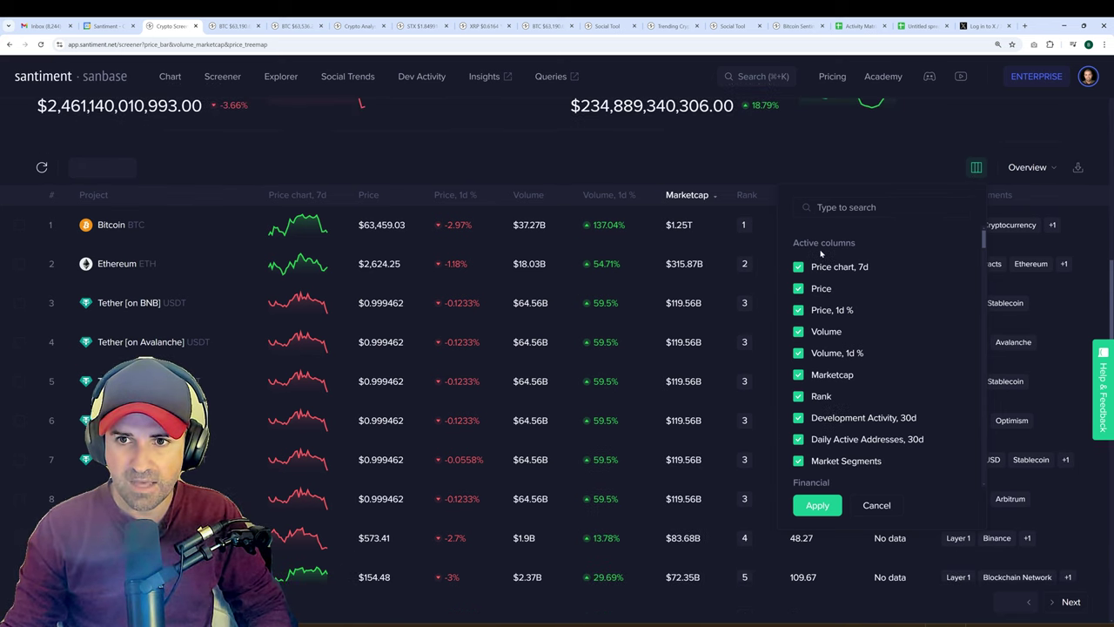
scroll(821, 252, "down", 1)
scroll(834, 287, "up", 1)
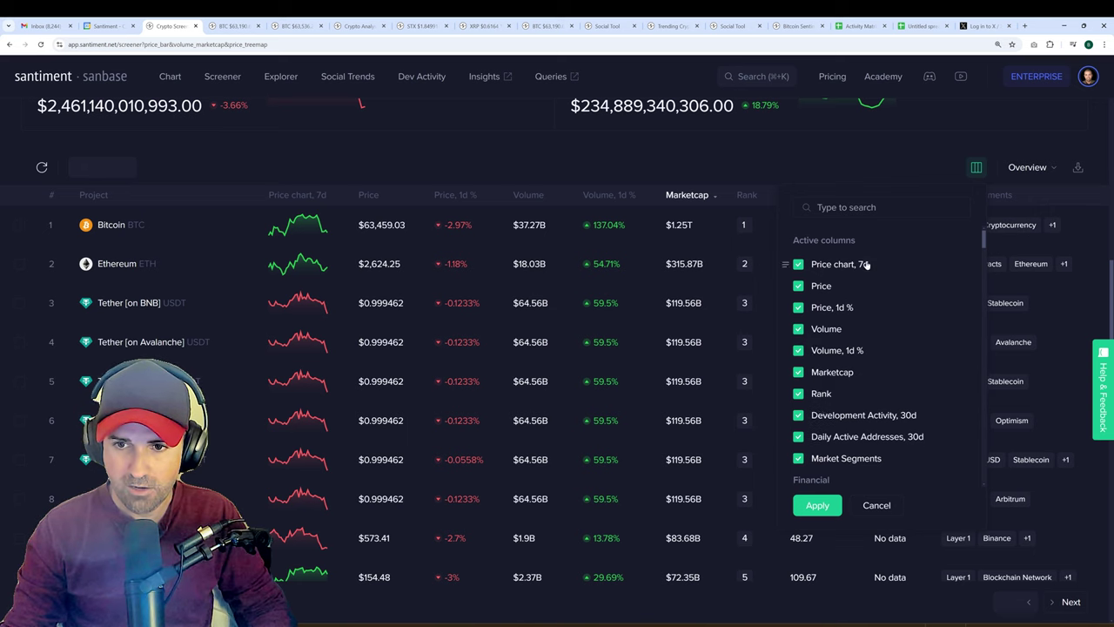
scroll(857, 296, "down", 1)
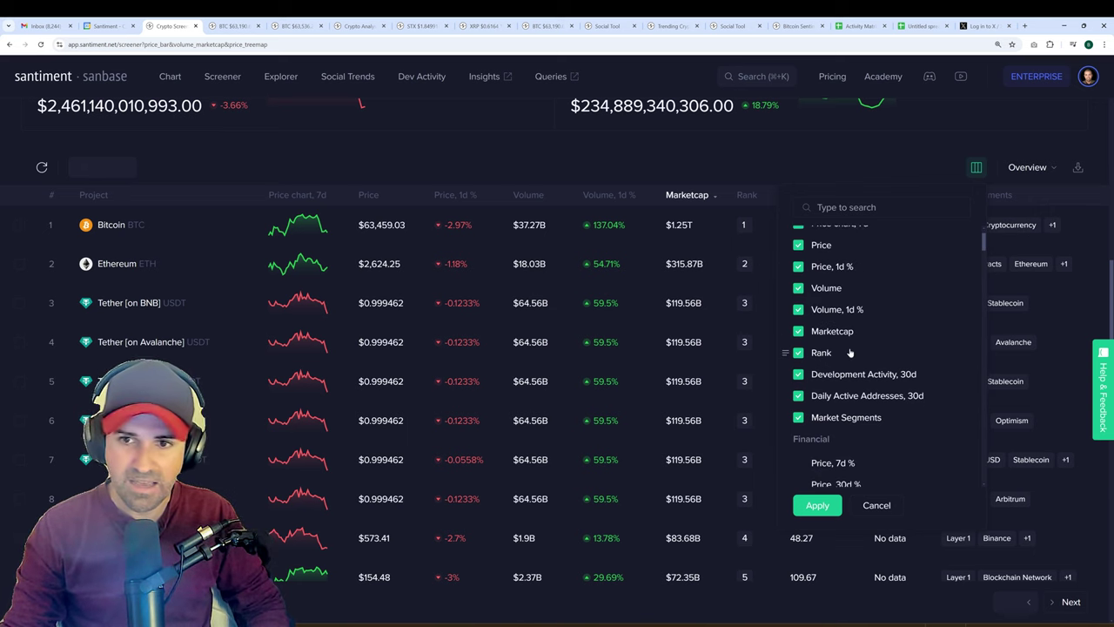
left_click(799, 374)
left_click(799, 396)
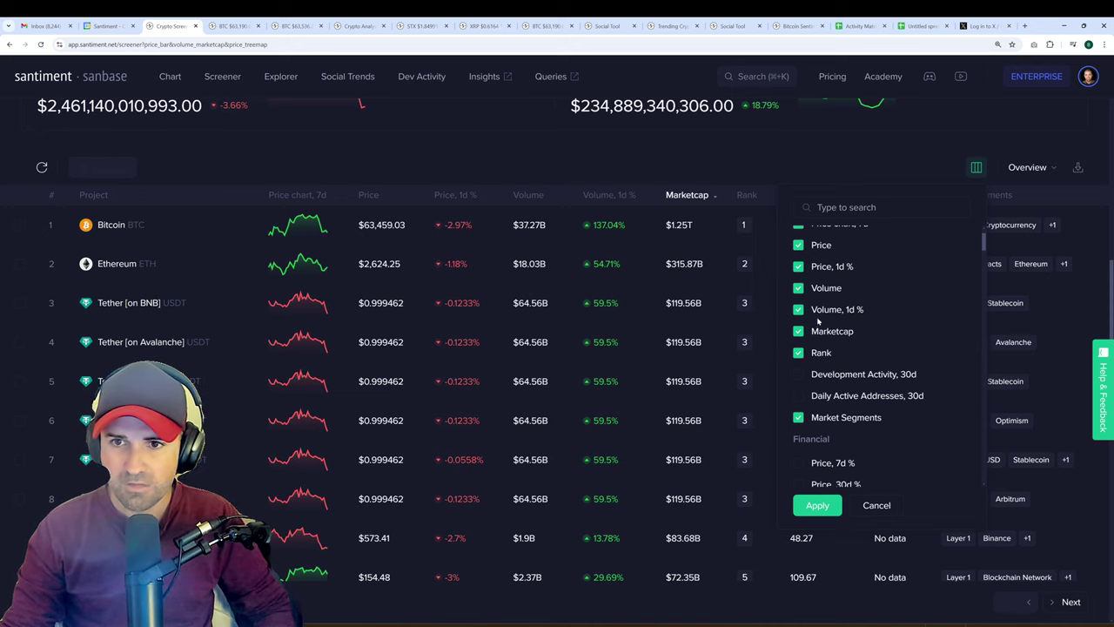
left_click(804, 290)
left_click(799, 310)
scroll(862, 316, "up", 1)
left_click(818, 505)
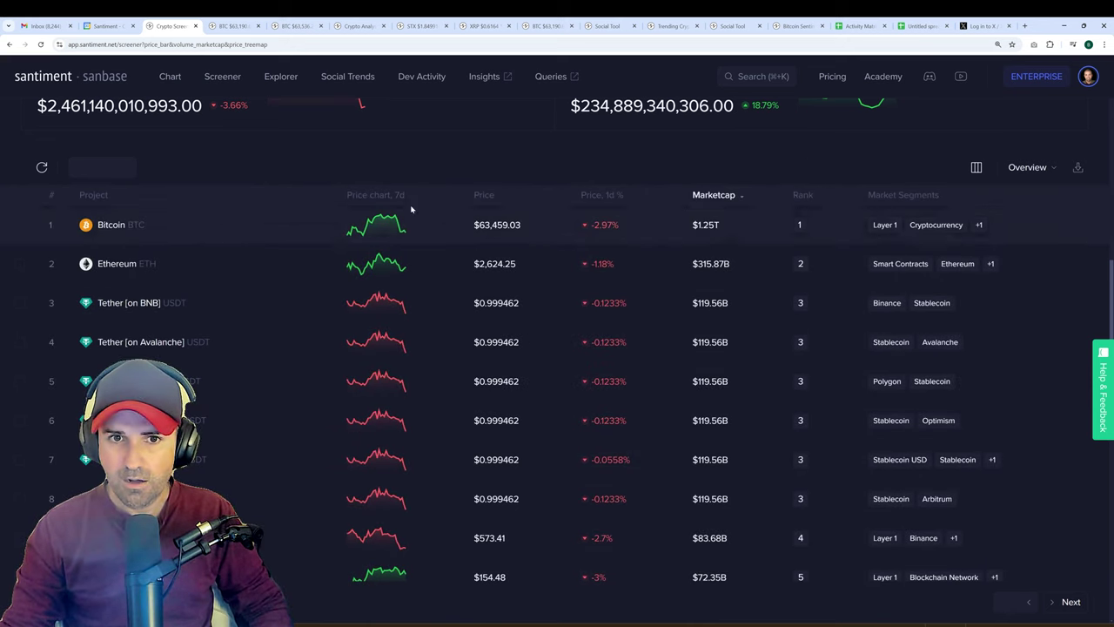
Search 'whale tra' and add the Whale Transaction Count (>100k USD), 1d % column.
left_click(979, 171)
scroll(920, 308, "down", 2)
scroll(908, 301, "up", 2)
left_click(870, 207)
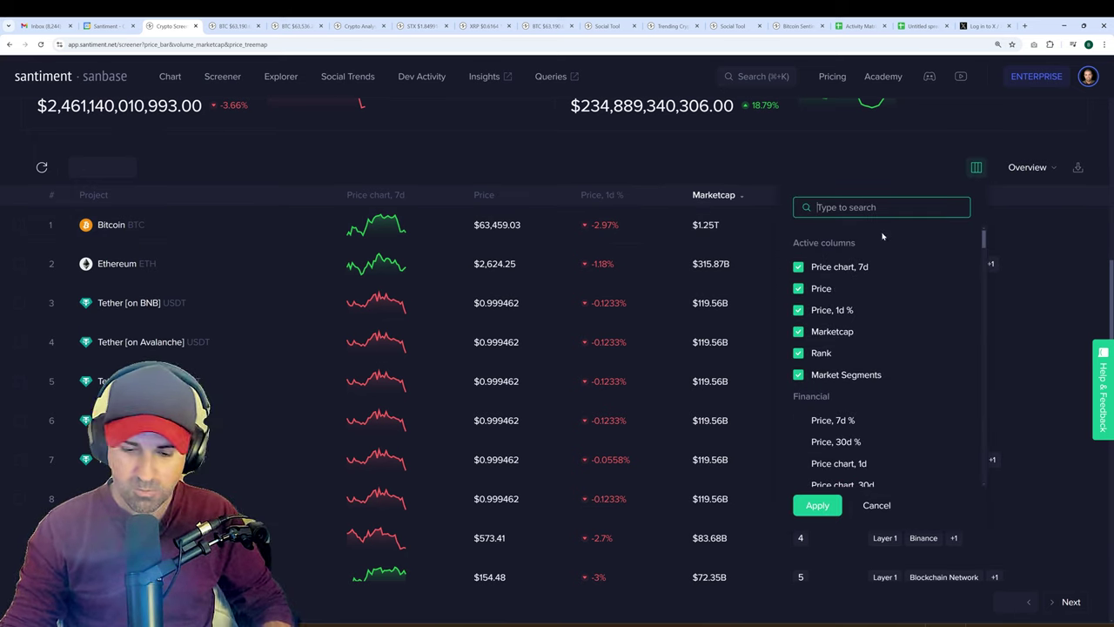
type("whale tr")
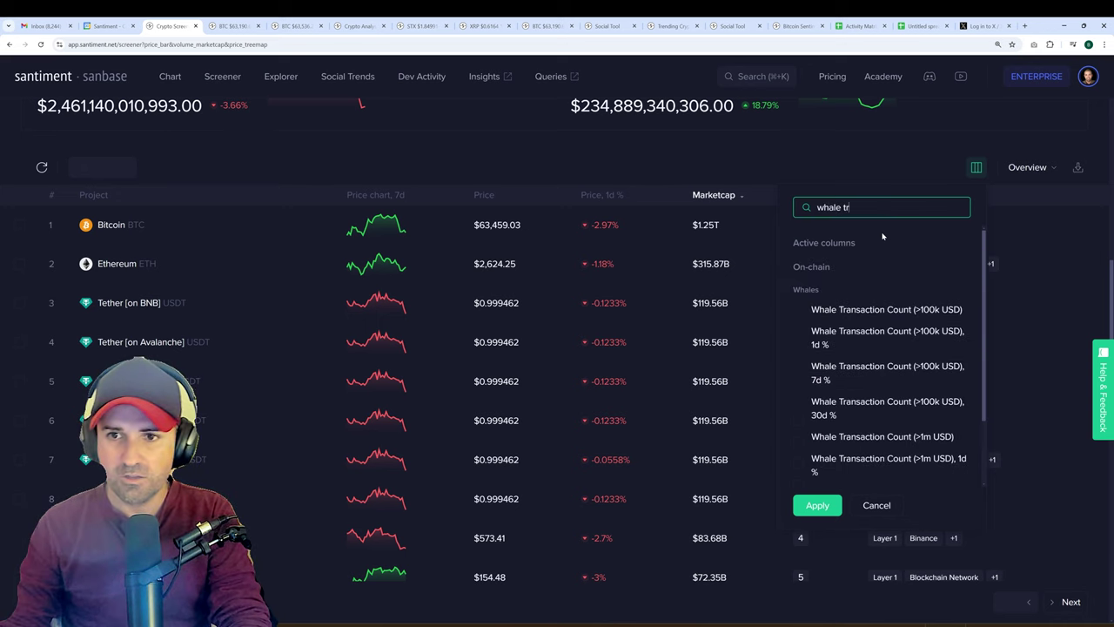
type("a")
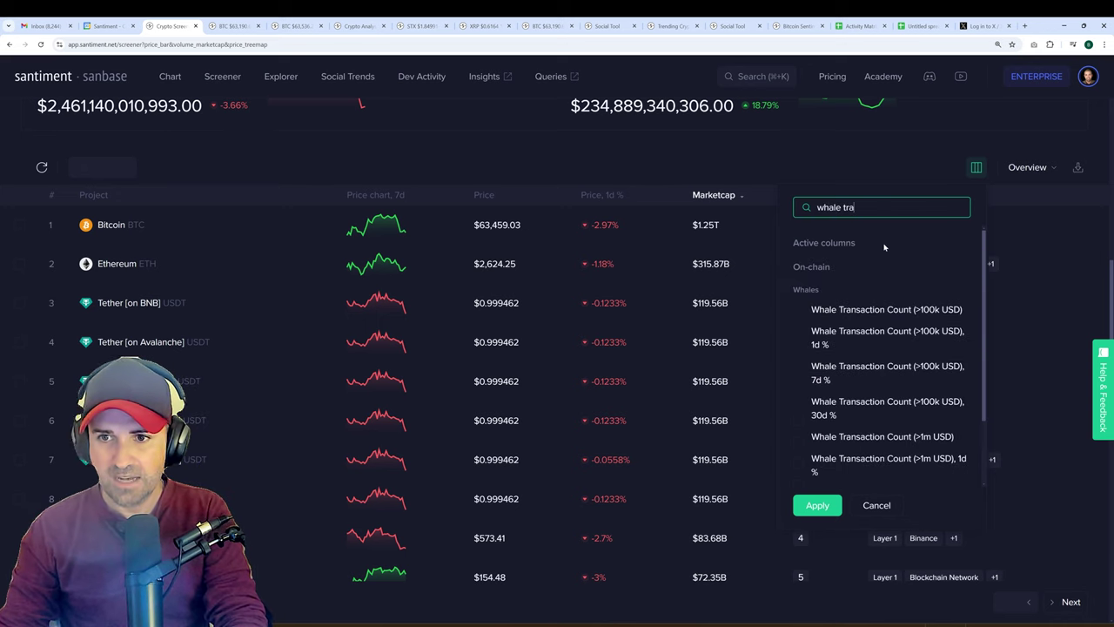
left_click(868, 345)
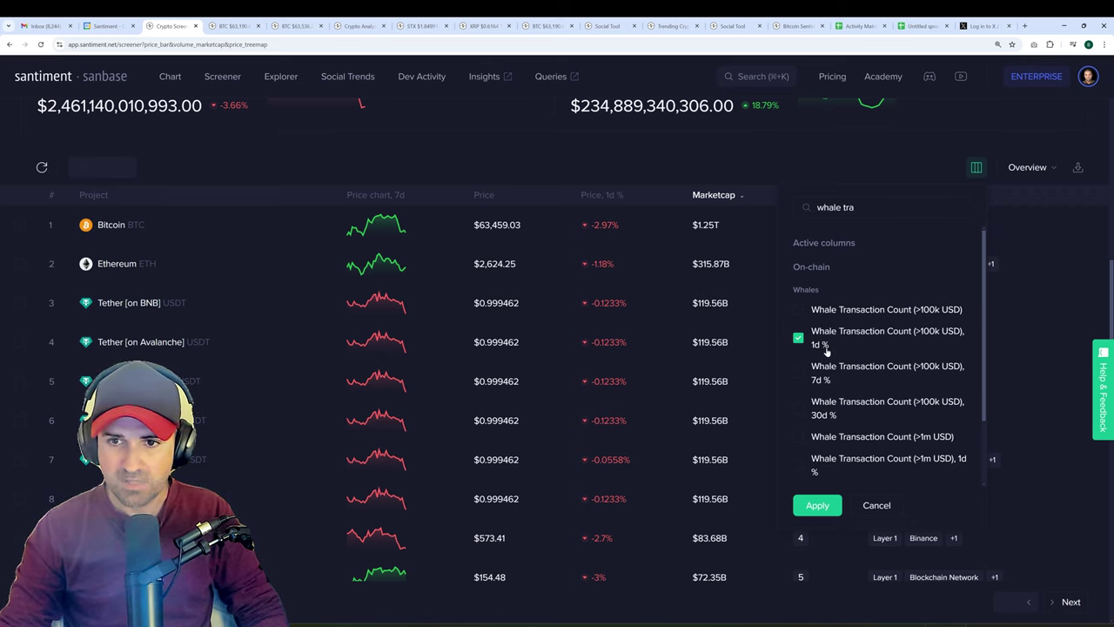
left_click(818, 505)
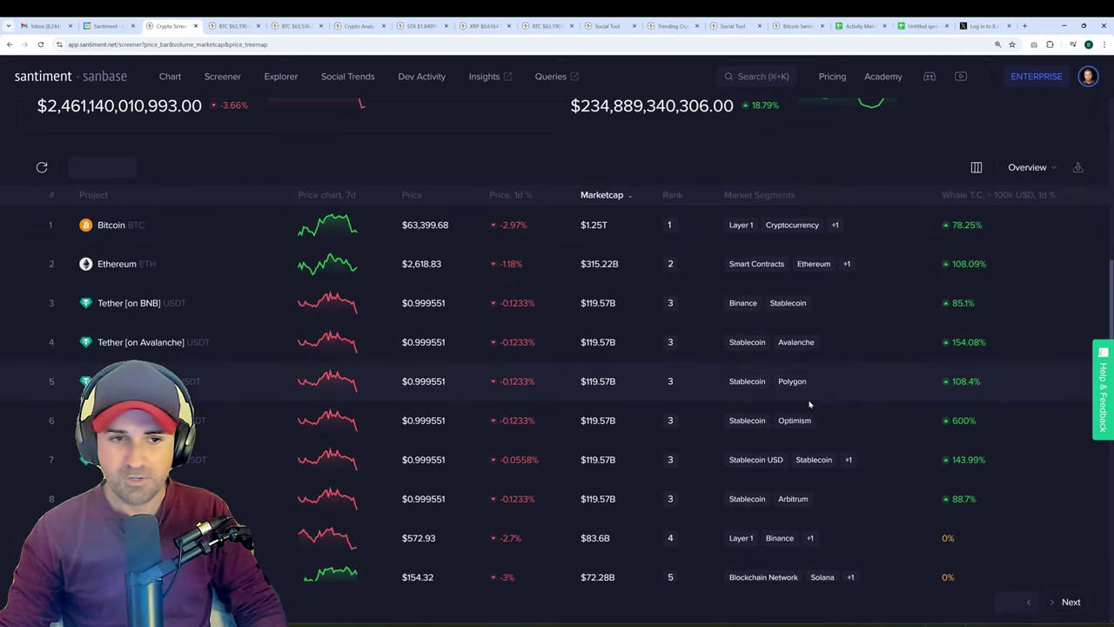
scroll(828, 415, "down", 2)
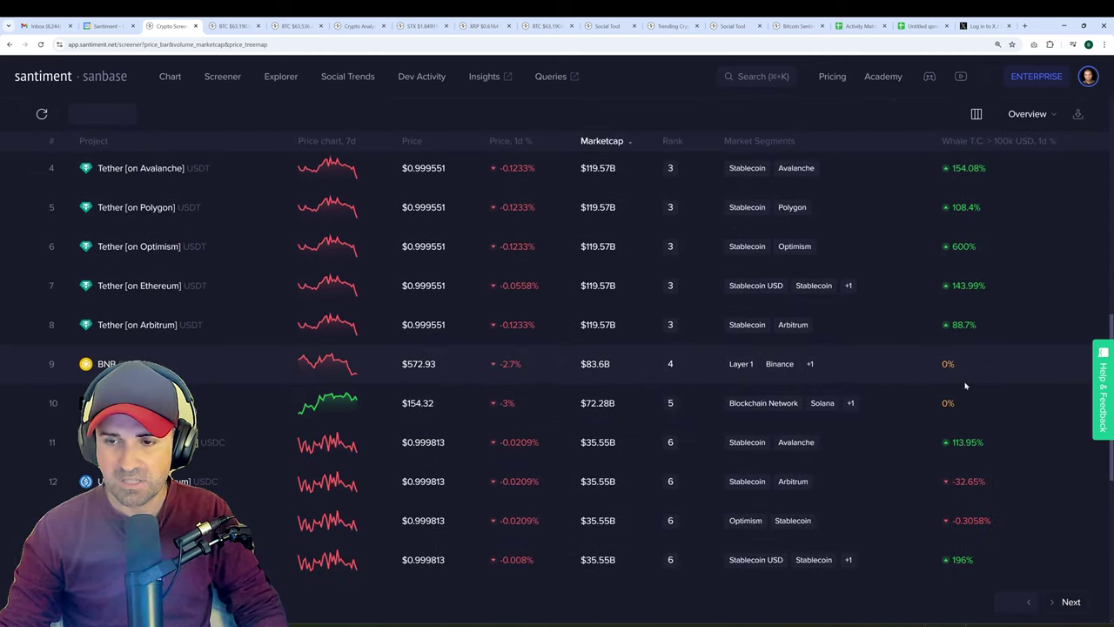
scroll(870, 374, "down", 4)
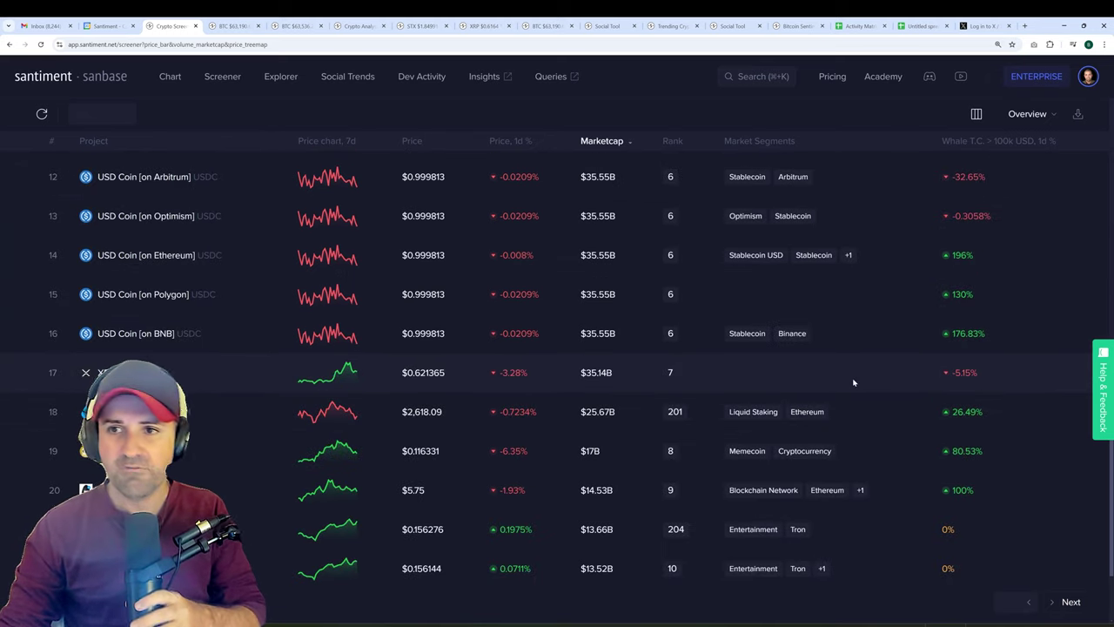
scroll(867, 366, "up", 6)
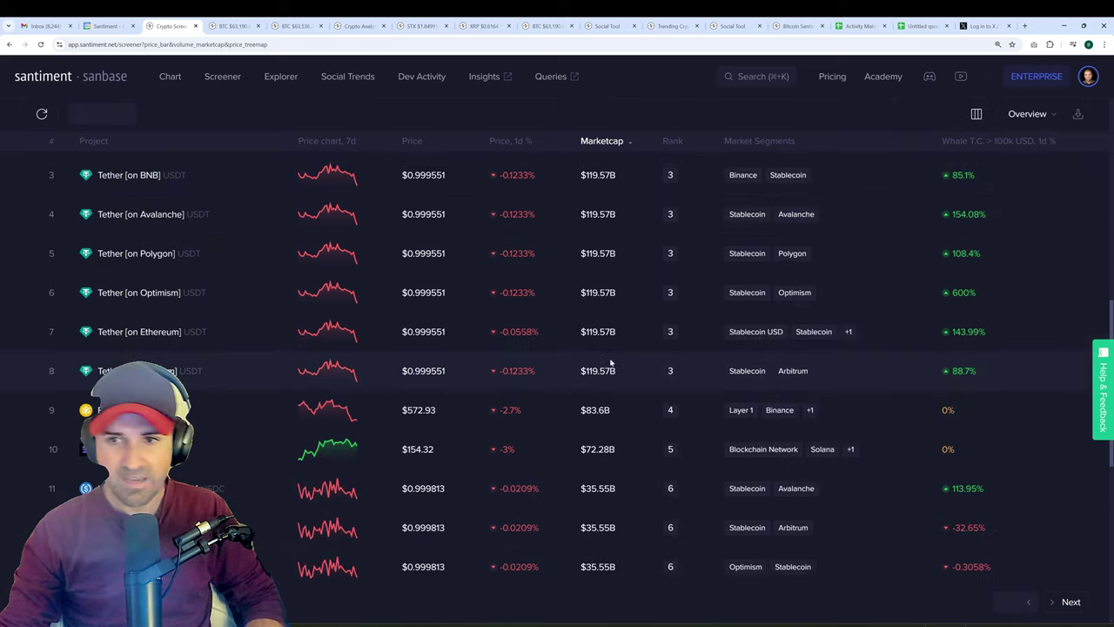
scroll(647, 364, "down", 2)
scroll(647, 364, "up", 5)
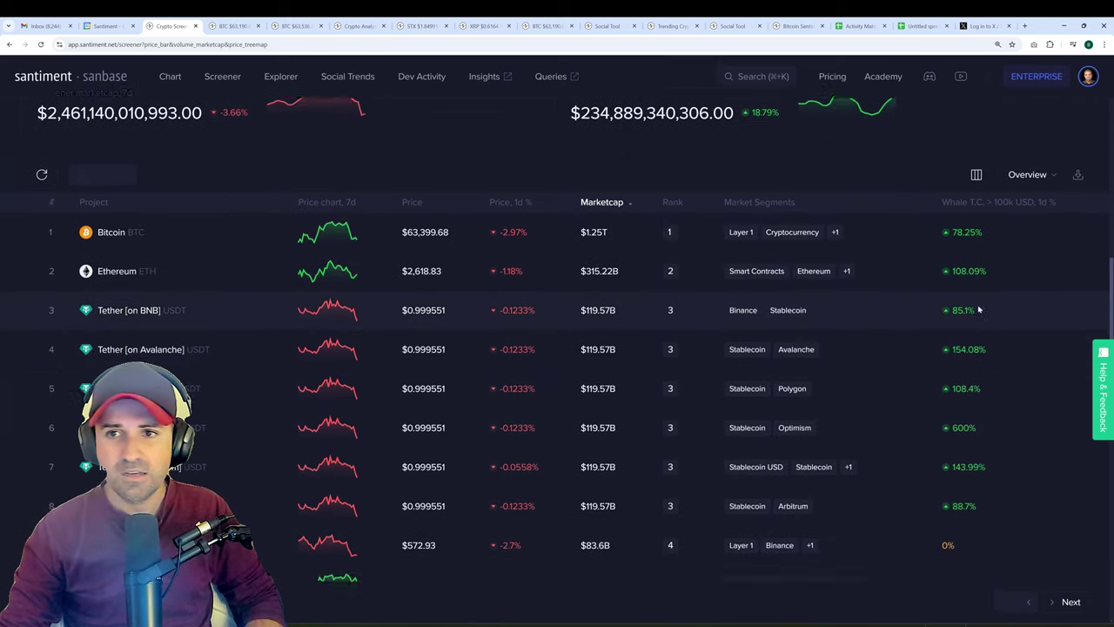
scroll(977, 329, "up", 1)
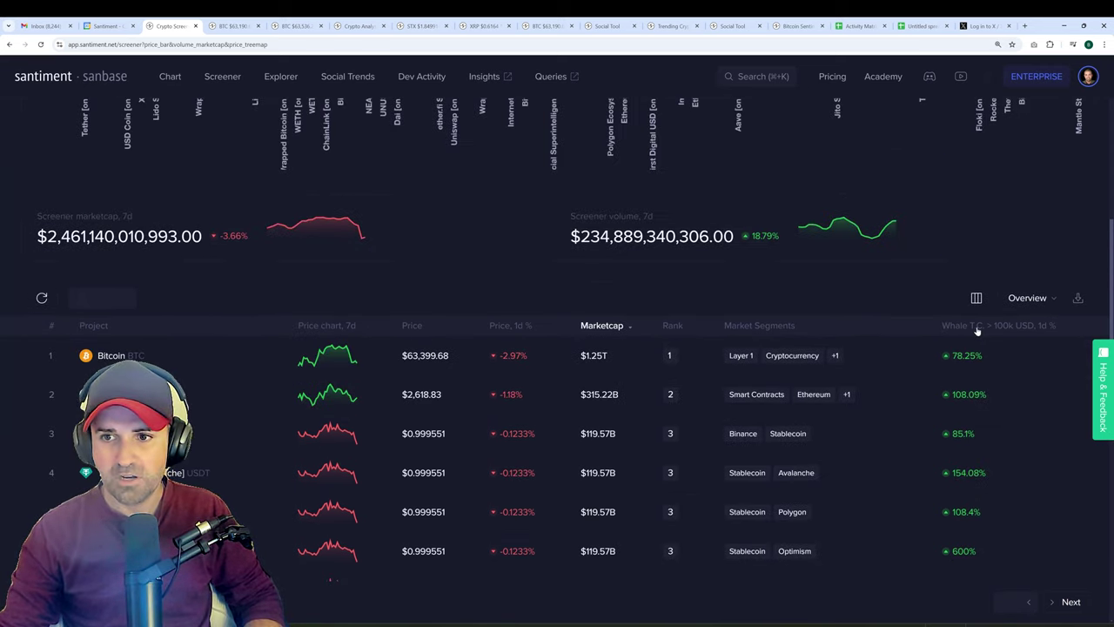
Sort by Whale T.C. >100k USD, 1d % descending, with Orion Protocol leading at 1200%.
left_click(977, 327)
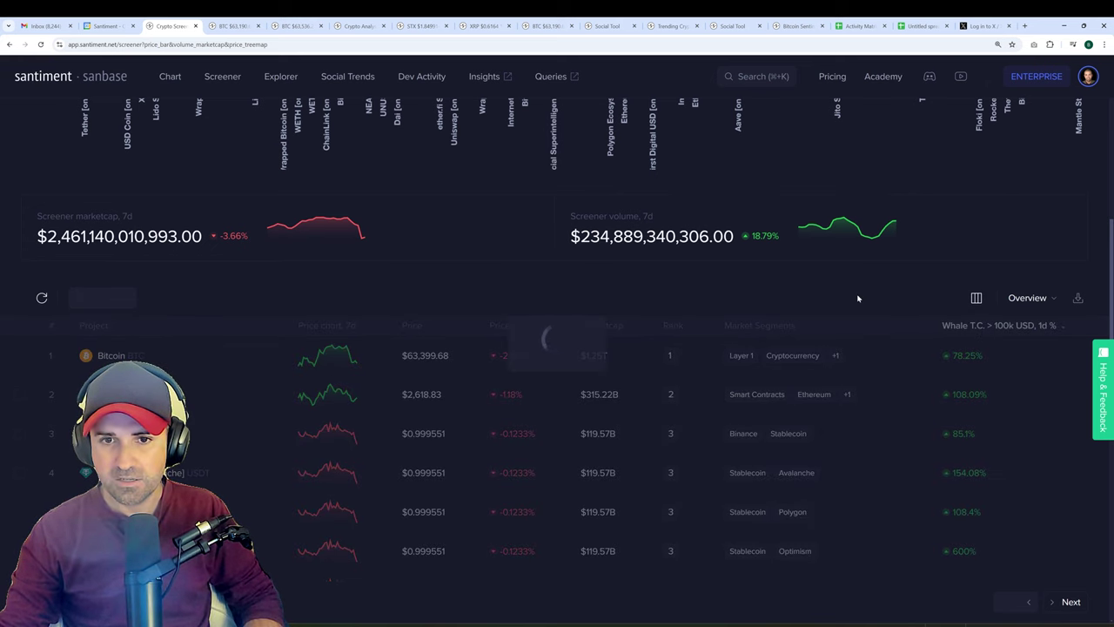
scroll(807, 299, "down", 1)
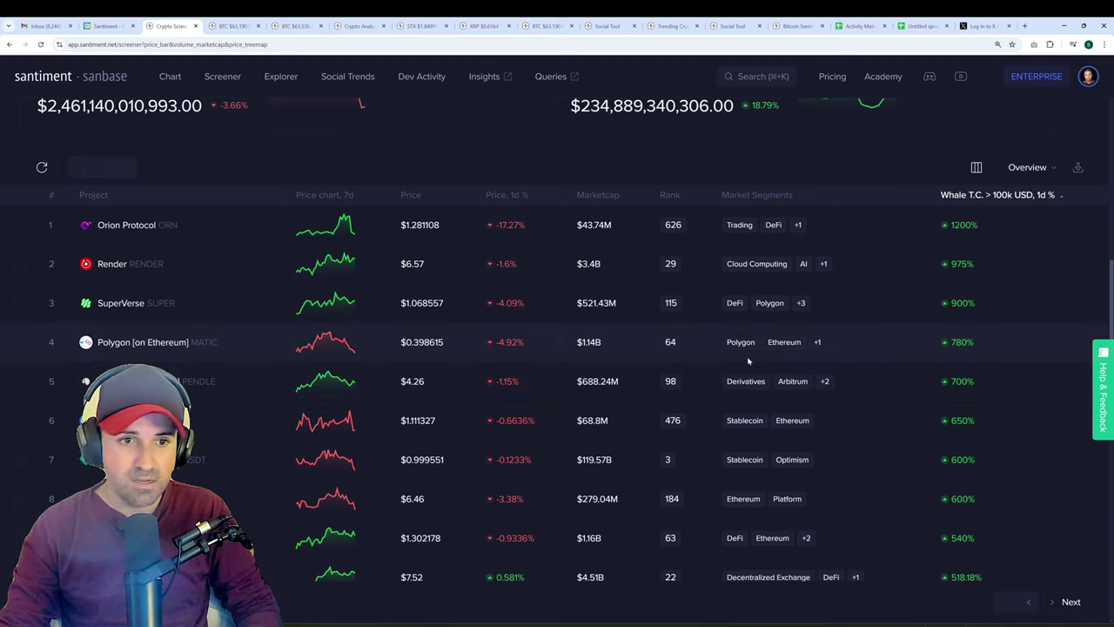
scroll(843, 370, "down", 5)
scroll(976, 231, "down", 3)
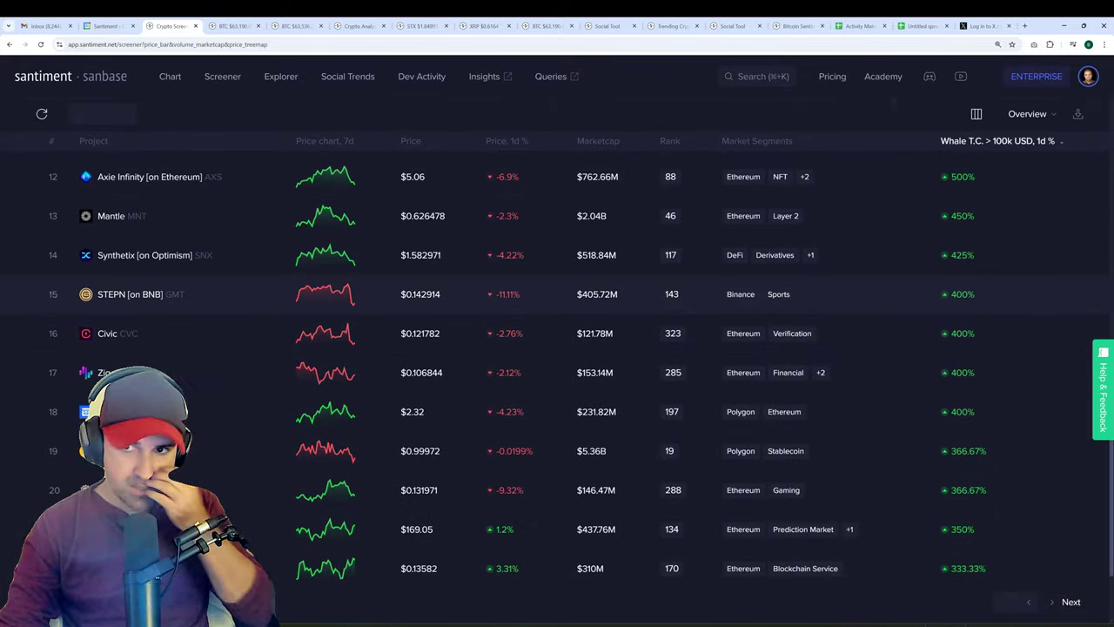
Search 'whale' and add the 7d % and 30d % whale transaction count columns.
left_click(976, 114)
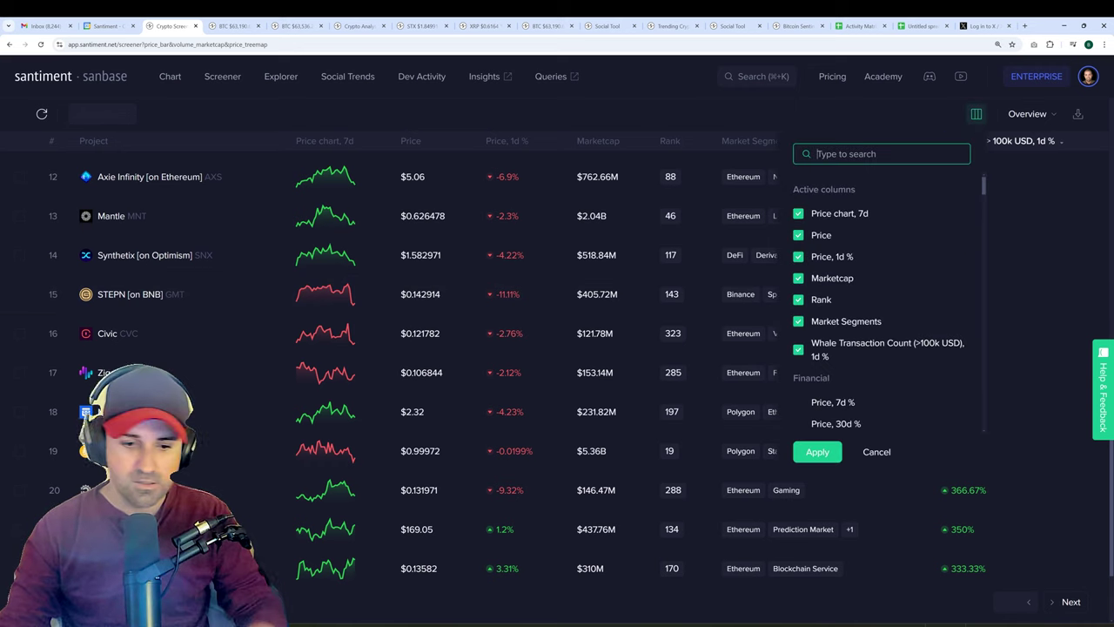
type("whale")
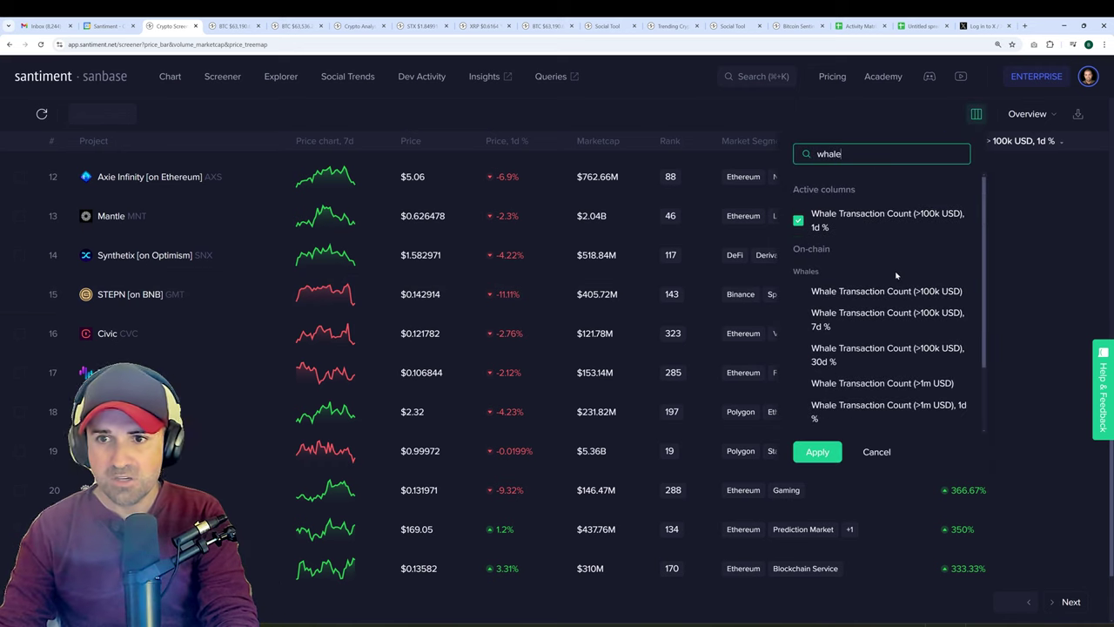
left_click(802, 323)
left_click(799, 355)
left_click(817, 451)
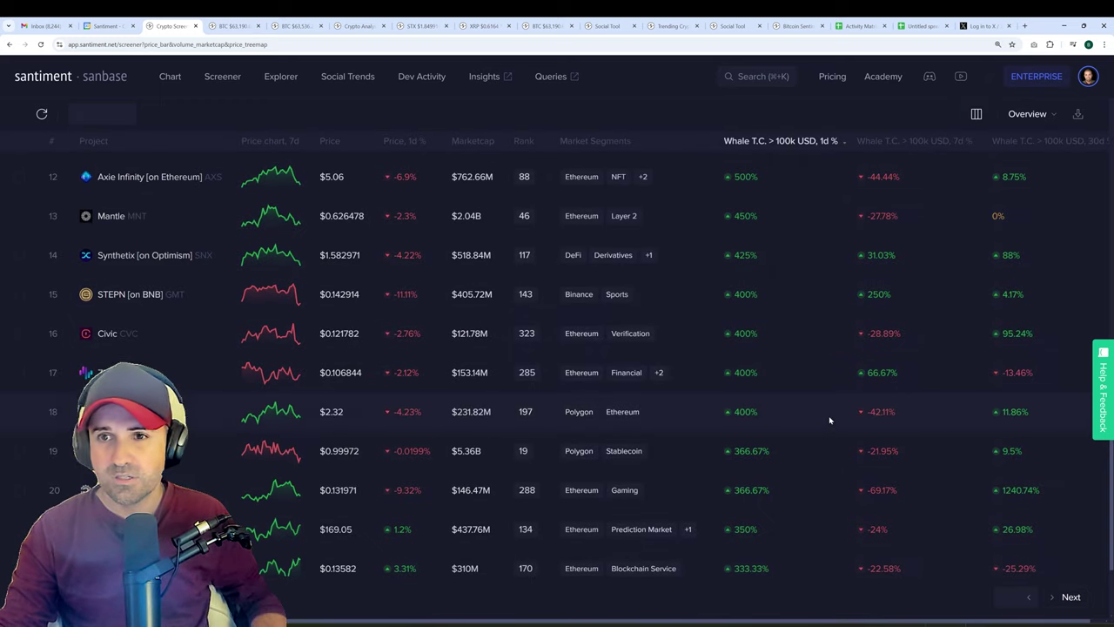
scroll(773, 244, "up", 10)
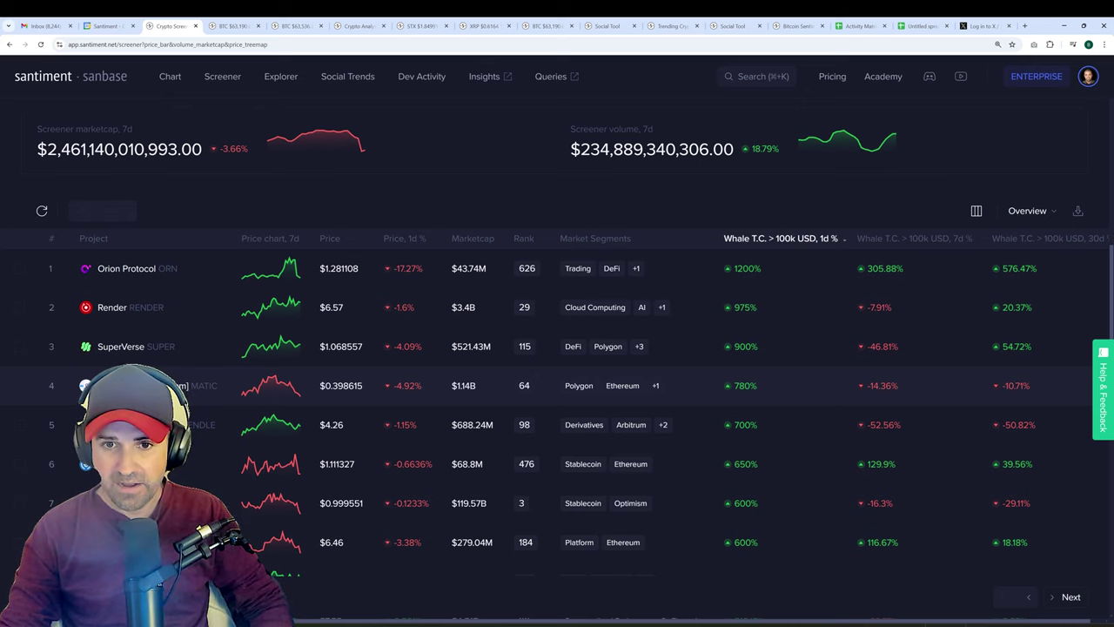
Reopen the column settings and bring up the asset filter panel showing 3423 assets.
left_click(976, 211)
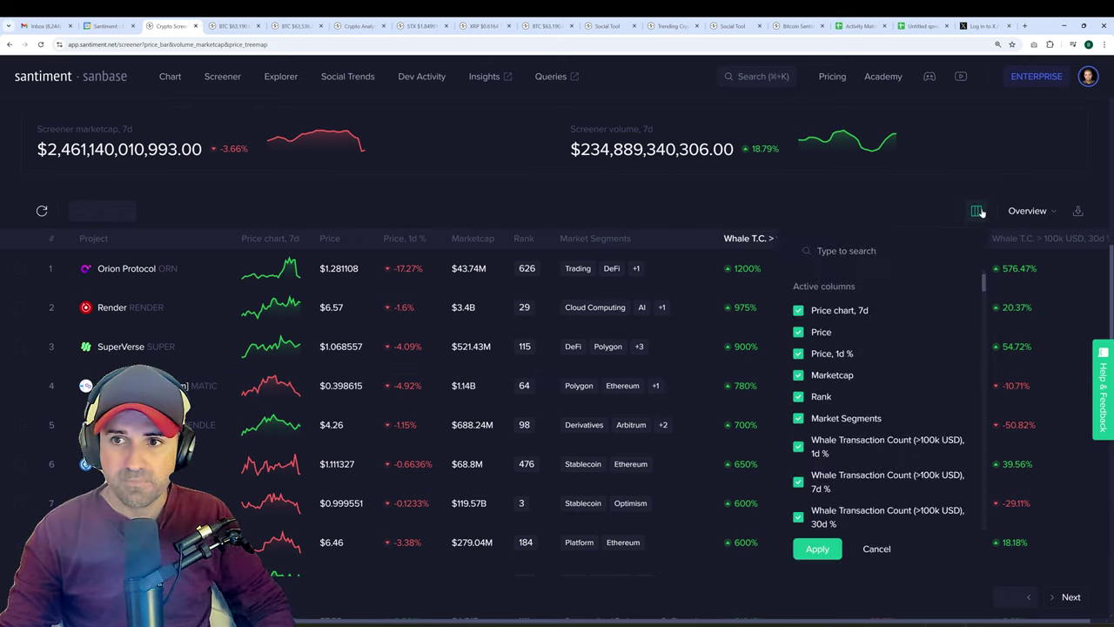
scroll(1060, 215, "up", 10)
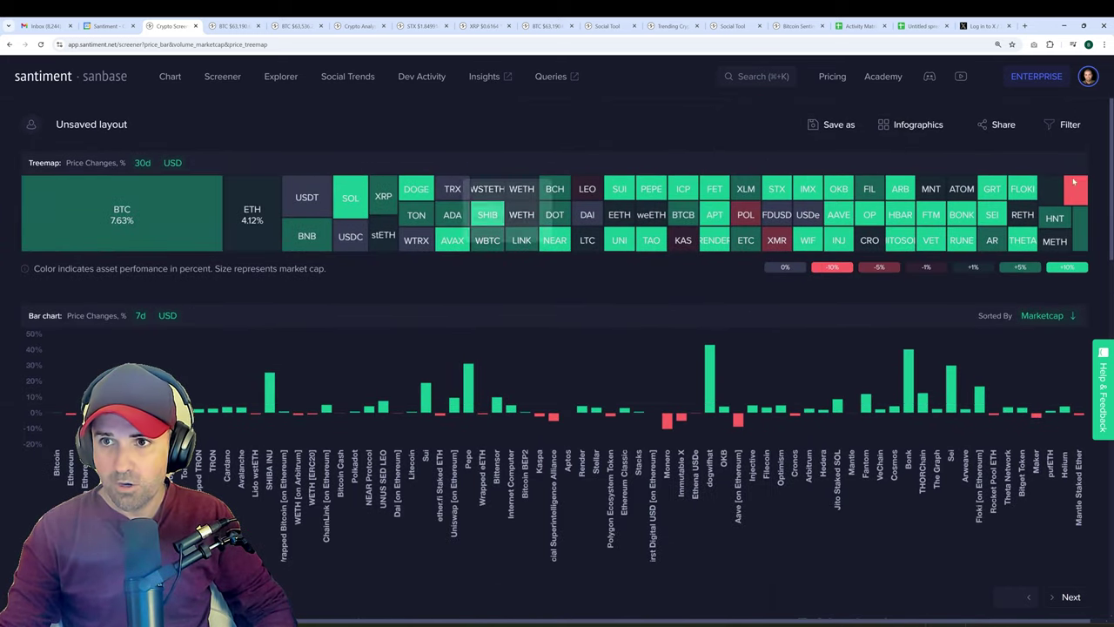
left_click(1070, 127)
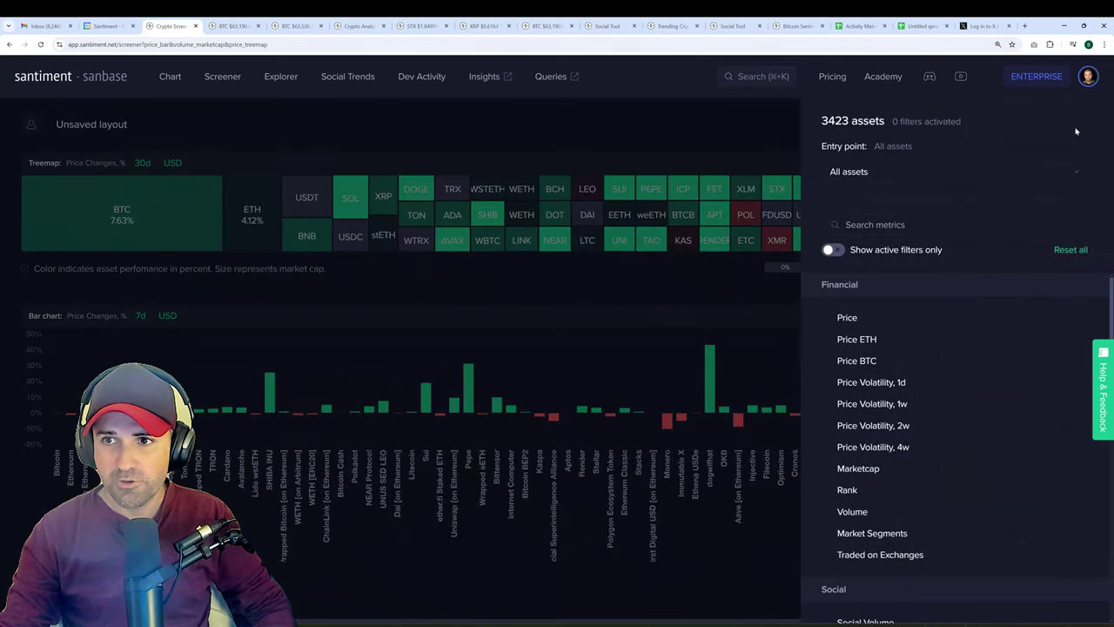
left_click(870, 471)
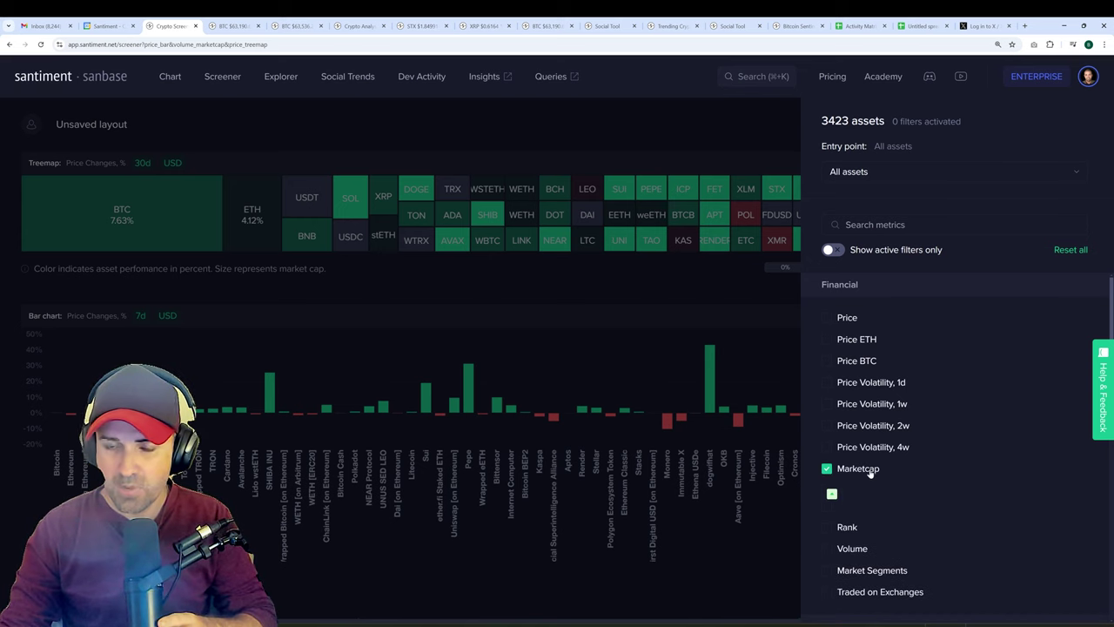
left_click(831, 494)
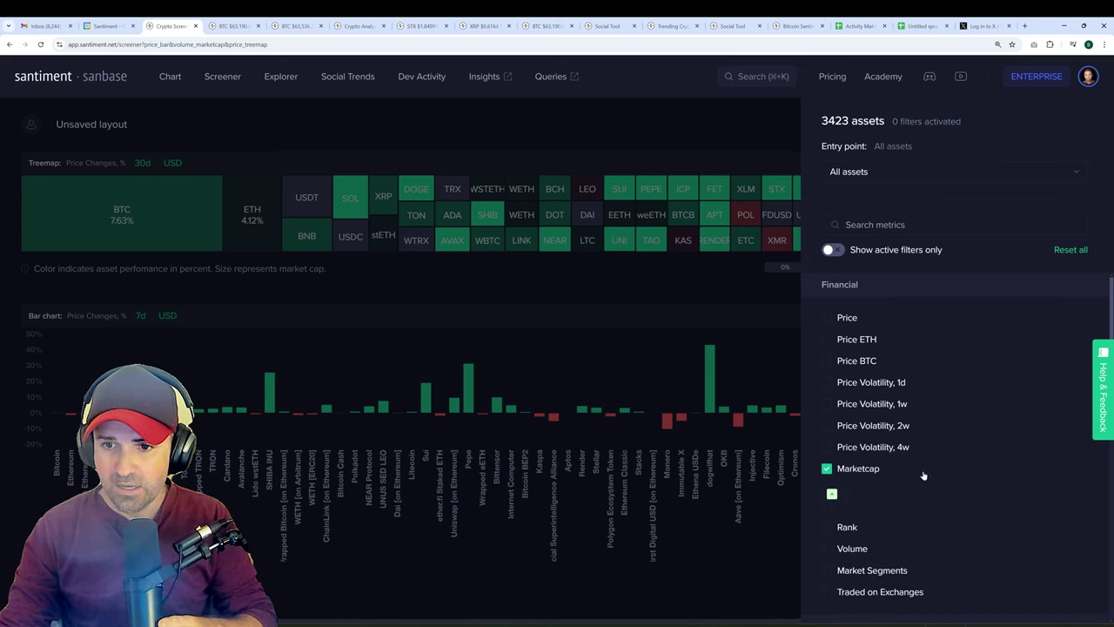
scroll(926, 473, "down", 1)
left_click(832, 407)
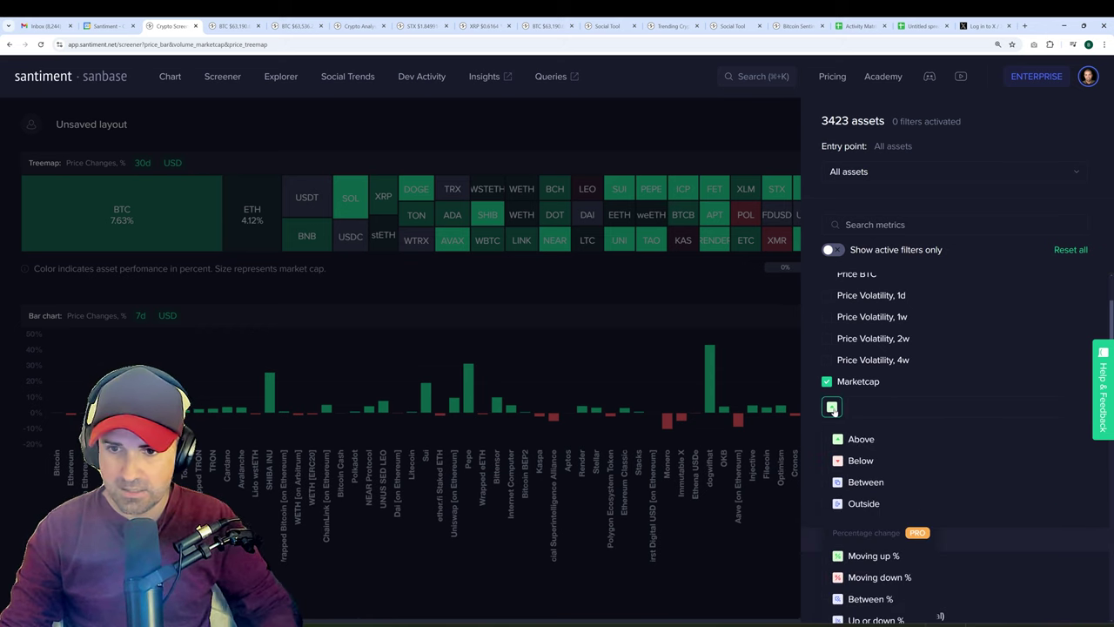
left_click(867, 441)
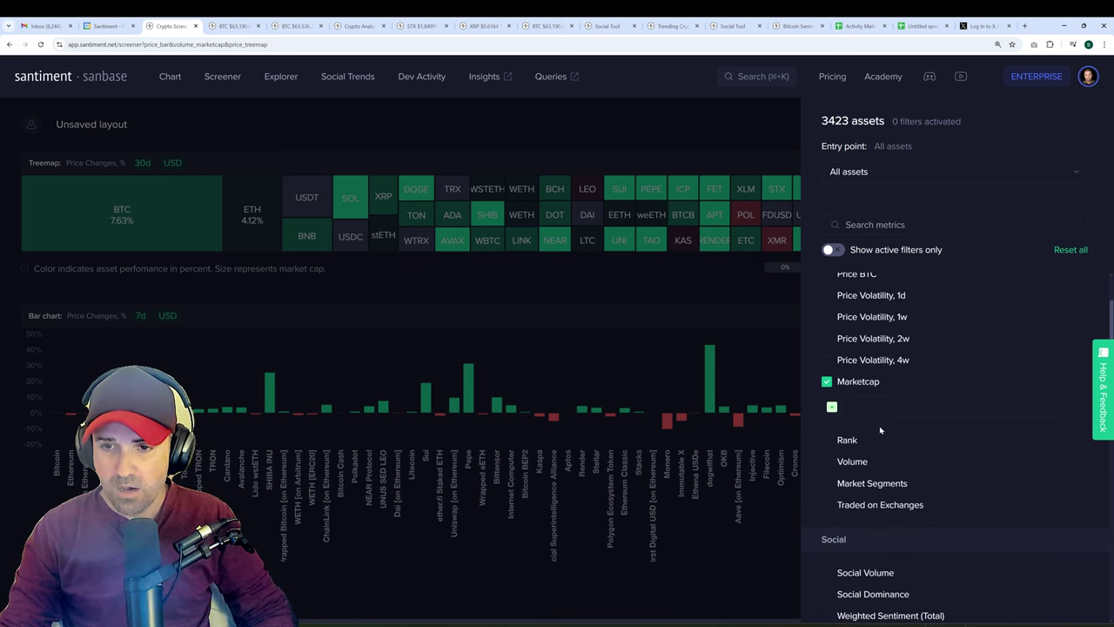
type("2000")
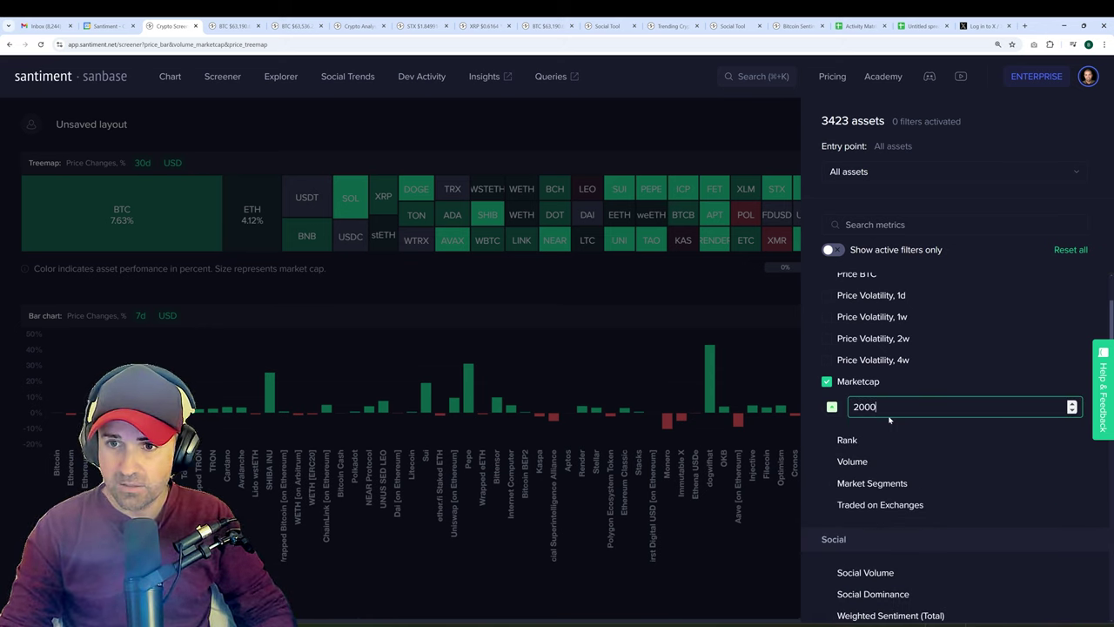
type("000000")
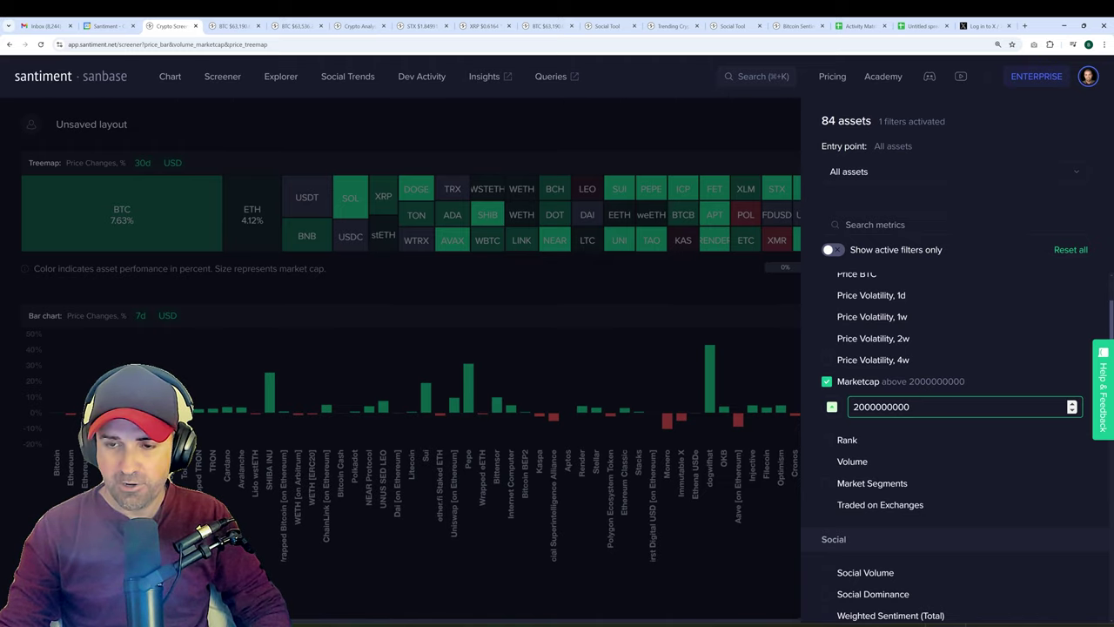
Close the filter panel to view the 84 remaining assets.
left_click(714, 122)
scroll(784, 218, "down", 5)
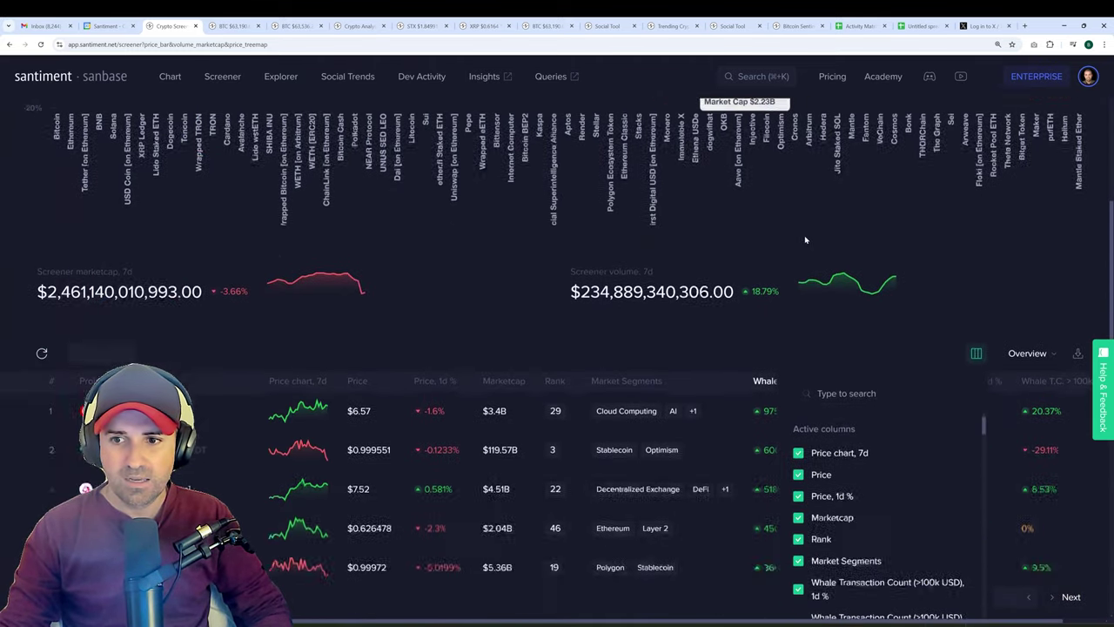
scroll(806, 240, "down", 2)
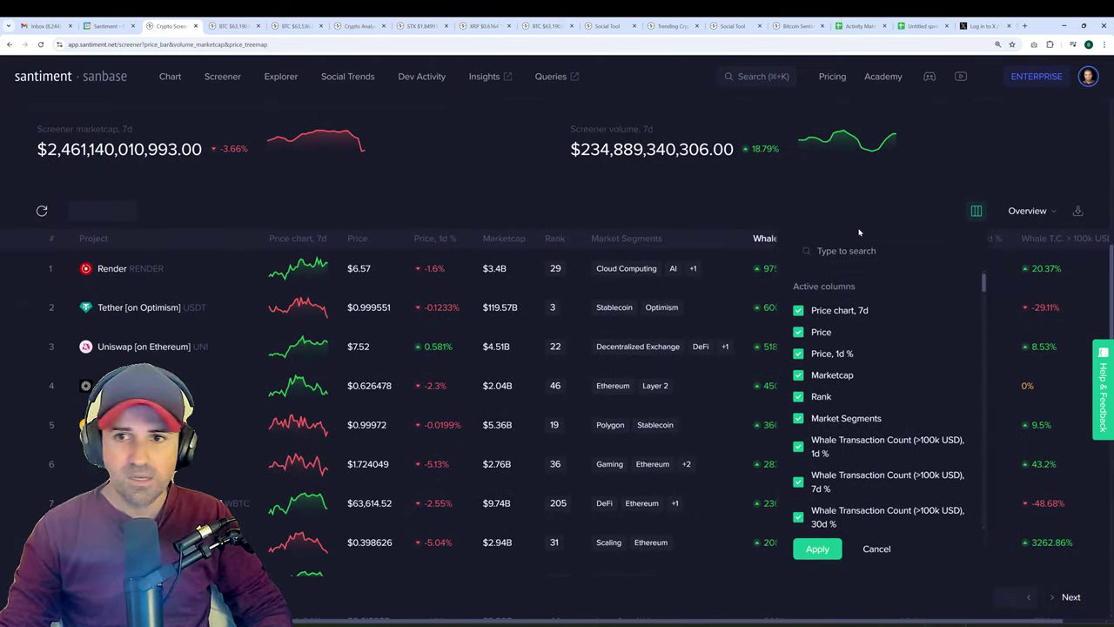
Cancel the leftover column settings, review the filtered table, and reopen the filters.
left_click(884, 553)
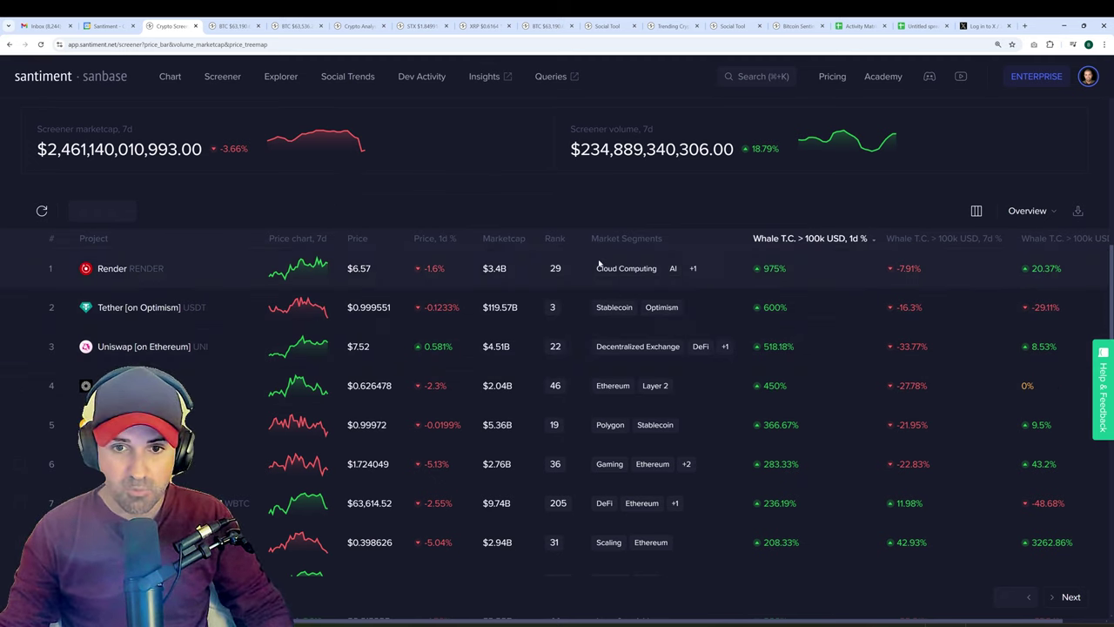
scroll(566, 349, "down", 5)
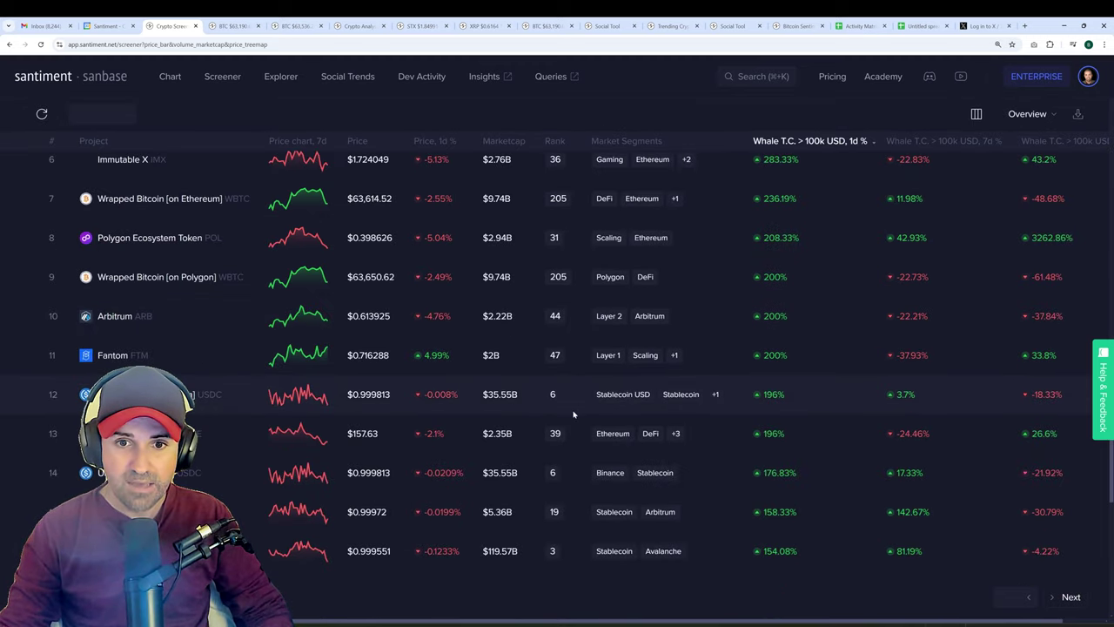
scroll(662, 392, "up", 5)
scroll(768, 376, "up", 10)
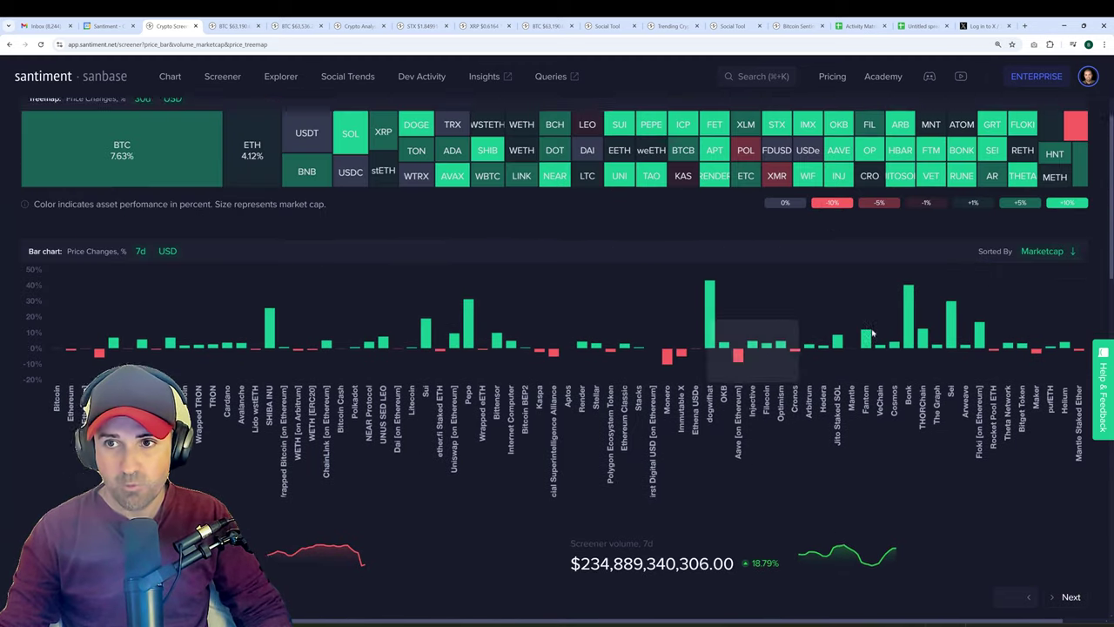
left_click(1070, 124)
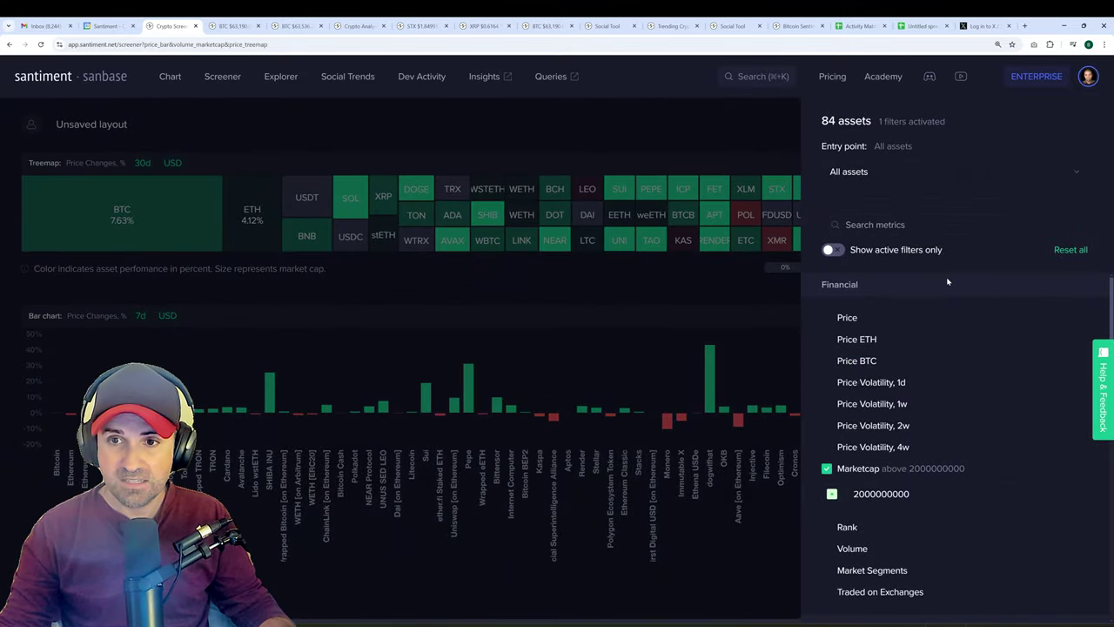
Set the screener entry point to the All Assets watchlist and close the filters.
left_click(905, 174)
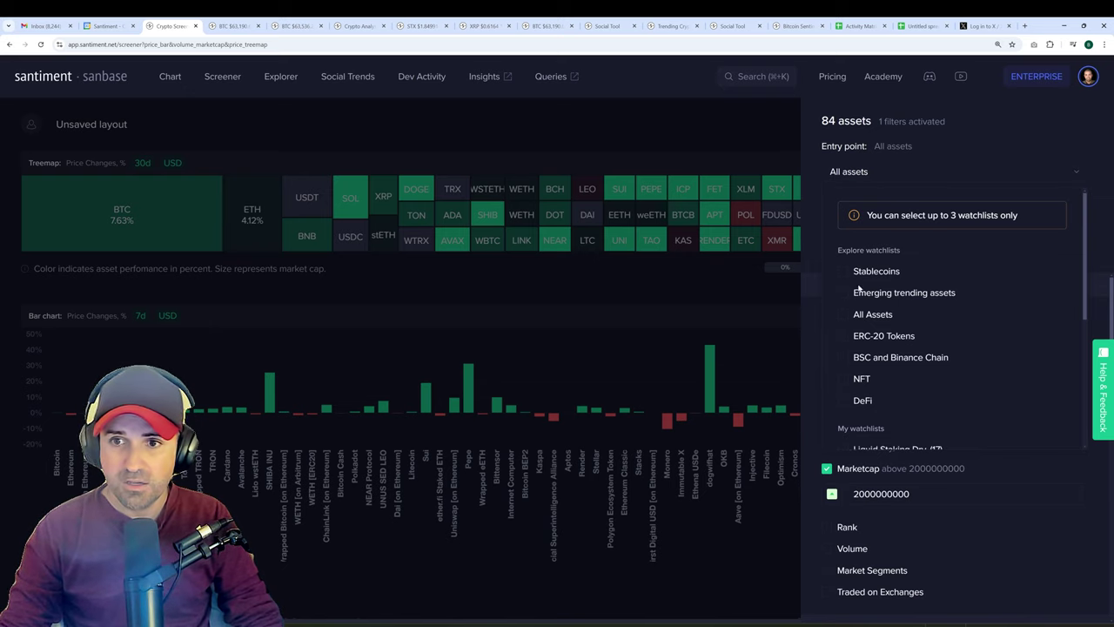
left_click(928, 322)
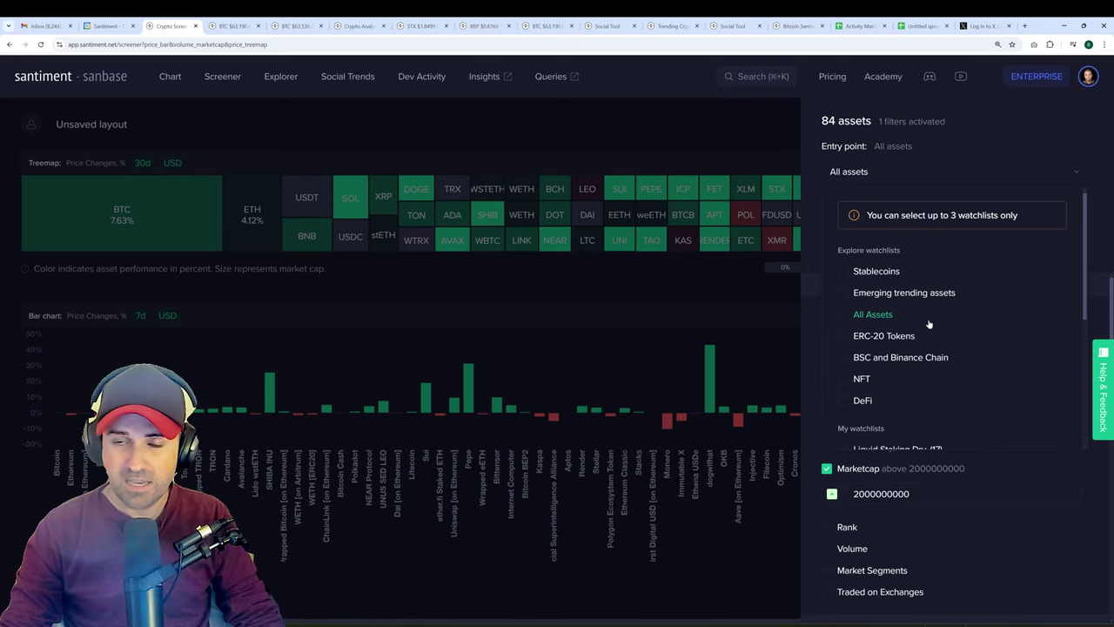
left_click(679, 125)
Open My watchlists from the account menu in a new tab and switch to it.
left_click(1088, 76)
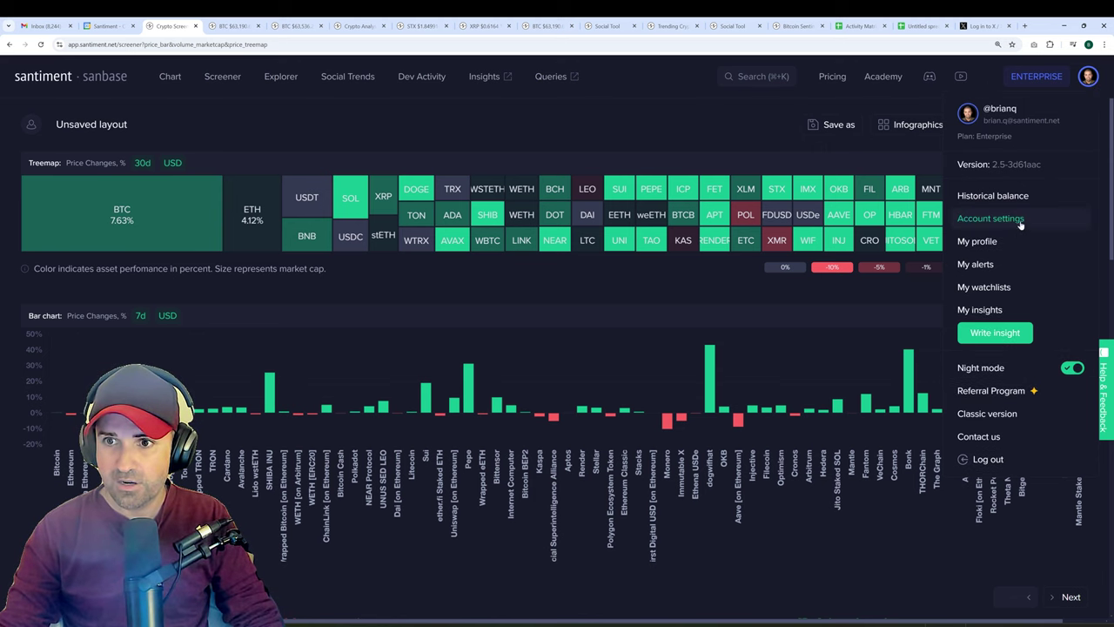
left_click(985, 287, "ctrl")
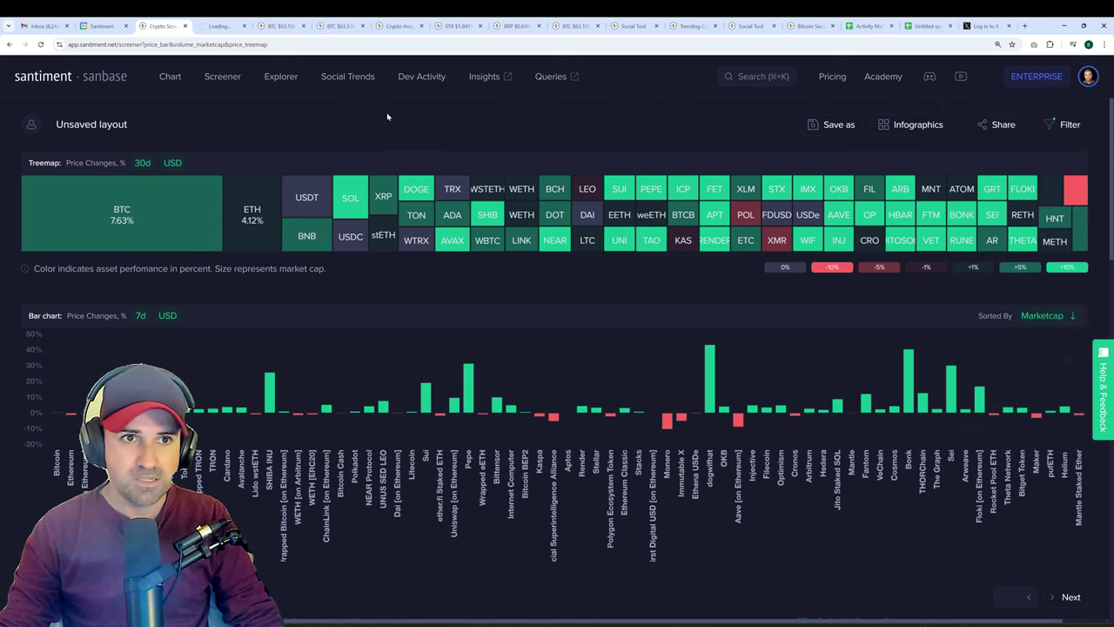
left_click(213, 28)
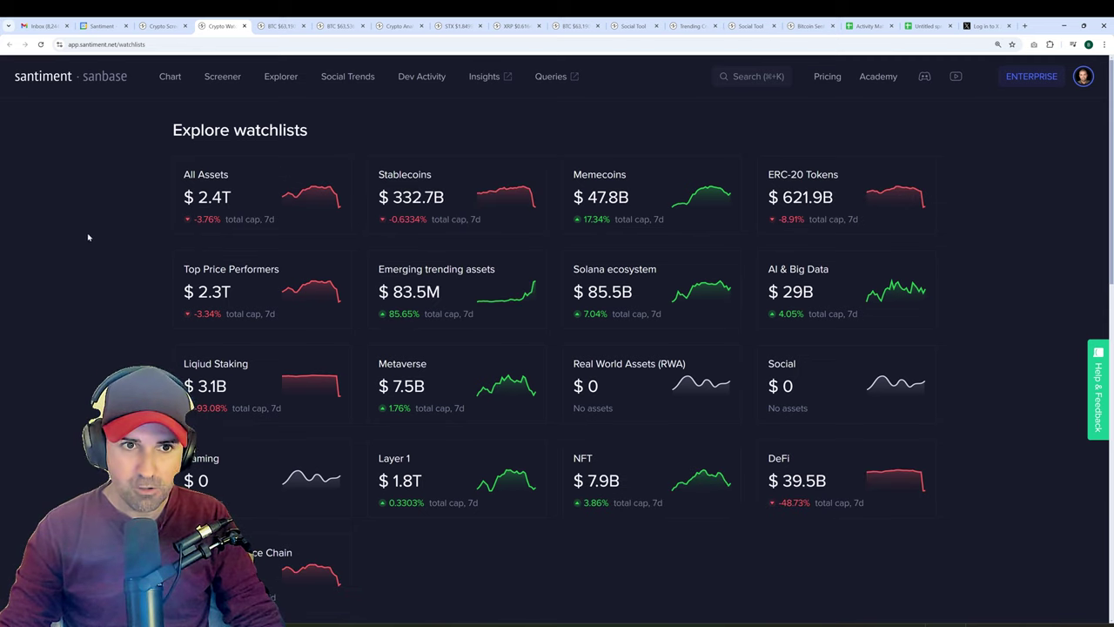
Scroll the watchlists page down to My screeners, showing Long at $2.4T and Short at $363.8B.
scroll(100, 233, "down", 5)
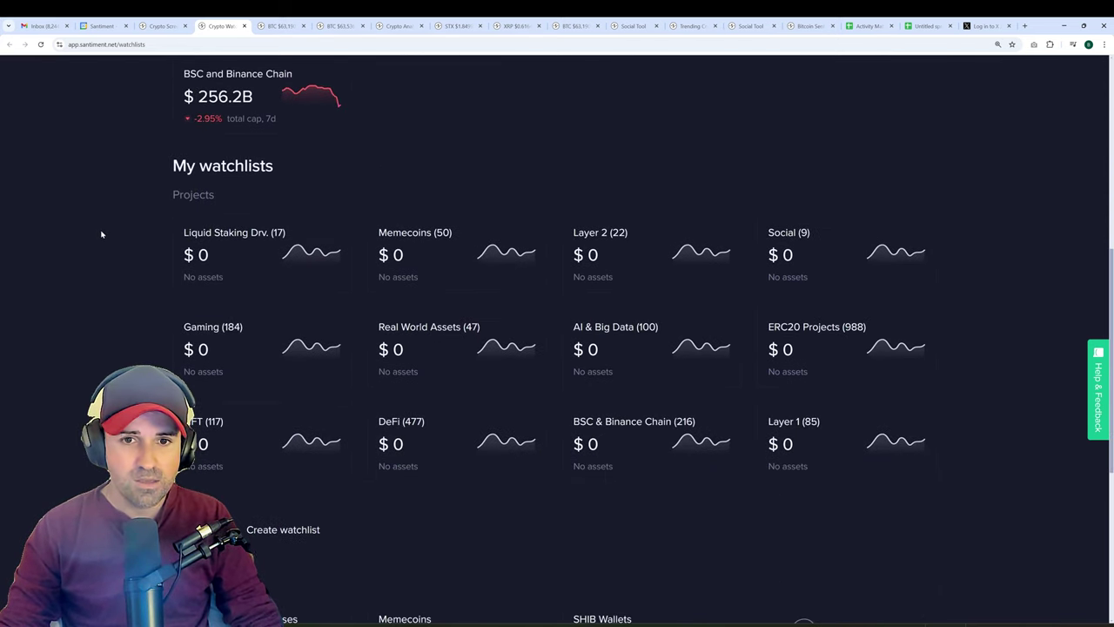
scroll(101, 233, "down", 4)
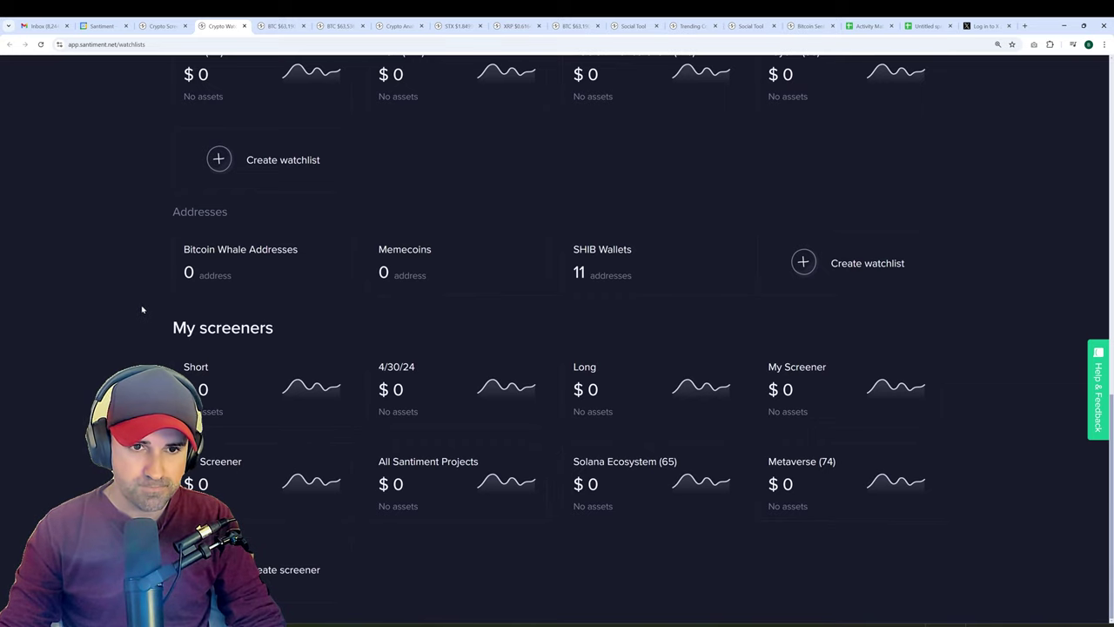
scroll(139, 303, "up", 9)
scroll(156, 313, "up", 2)
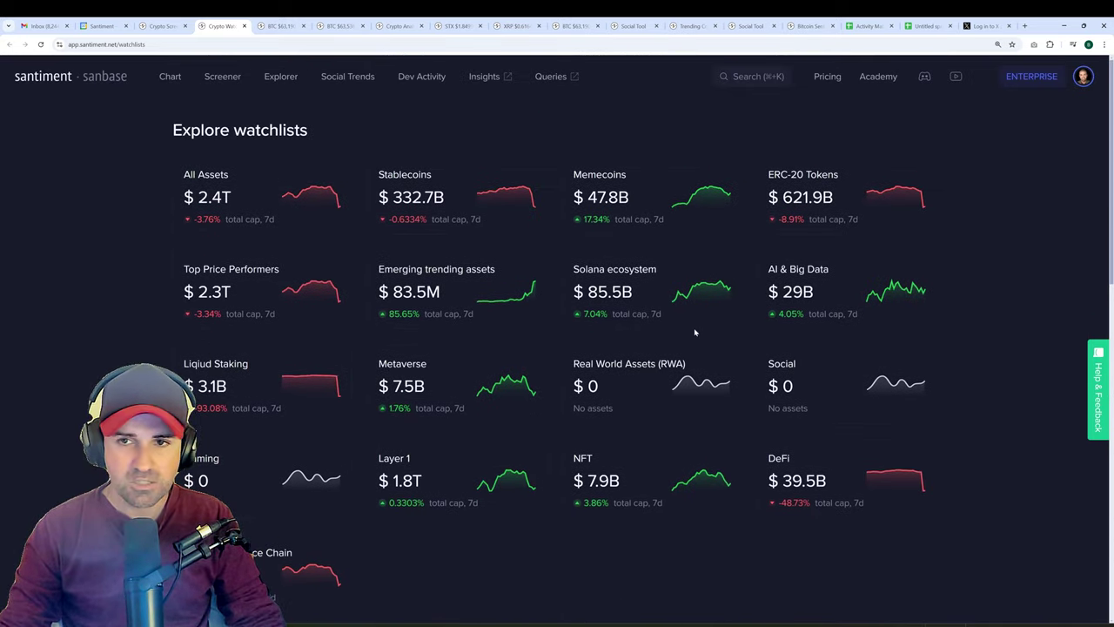
scroll(169, 311, "down", 8)
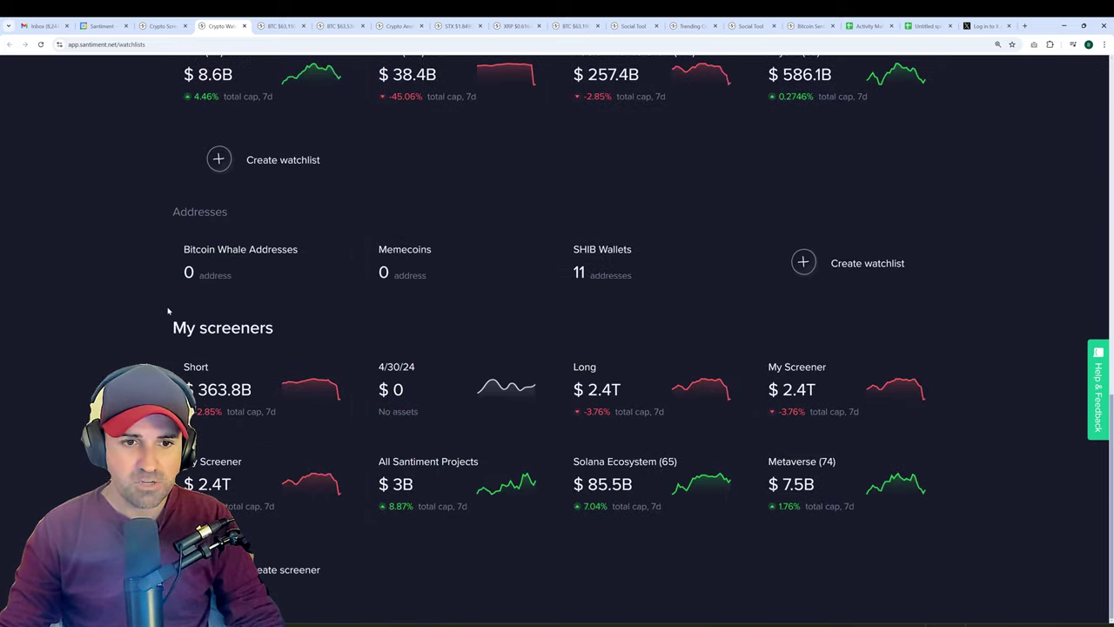
Start a new screener with the name 'eeurdyg' and the description 'iosdufhg'.
left_click(296, 569)
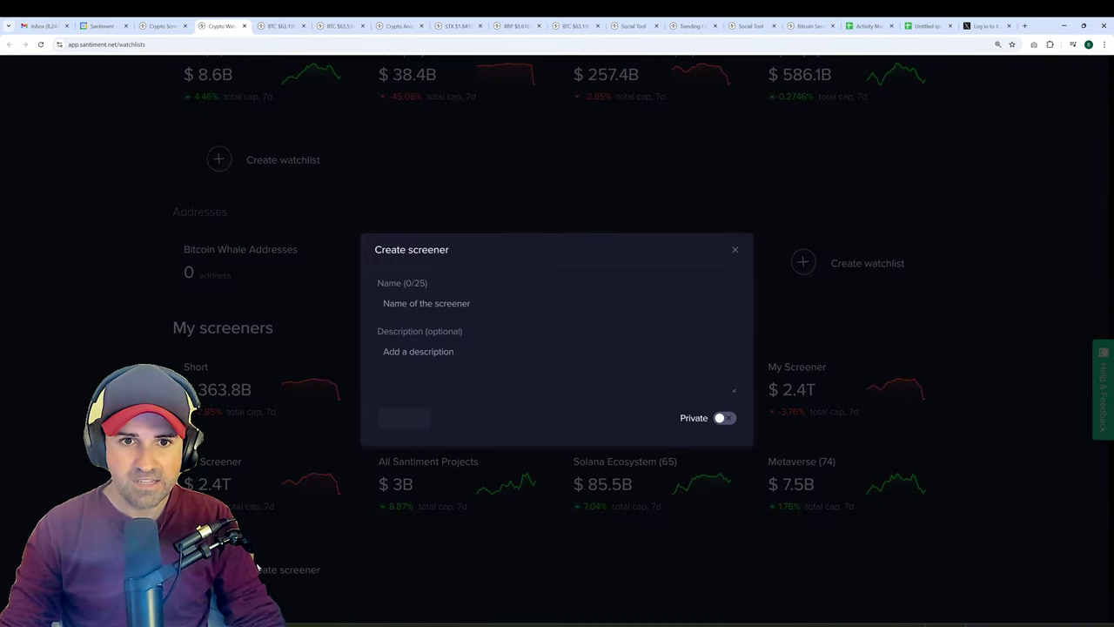
type("eeurdyg")
left_click(418, 352)
type("iosdufhg")
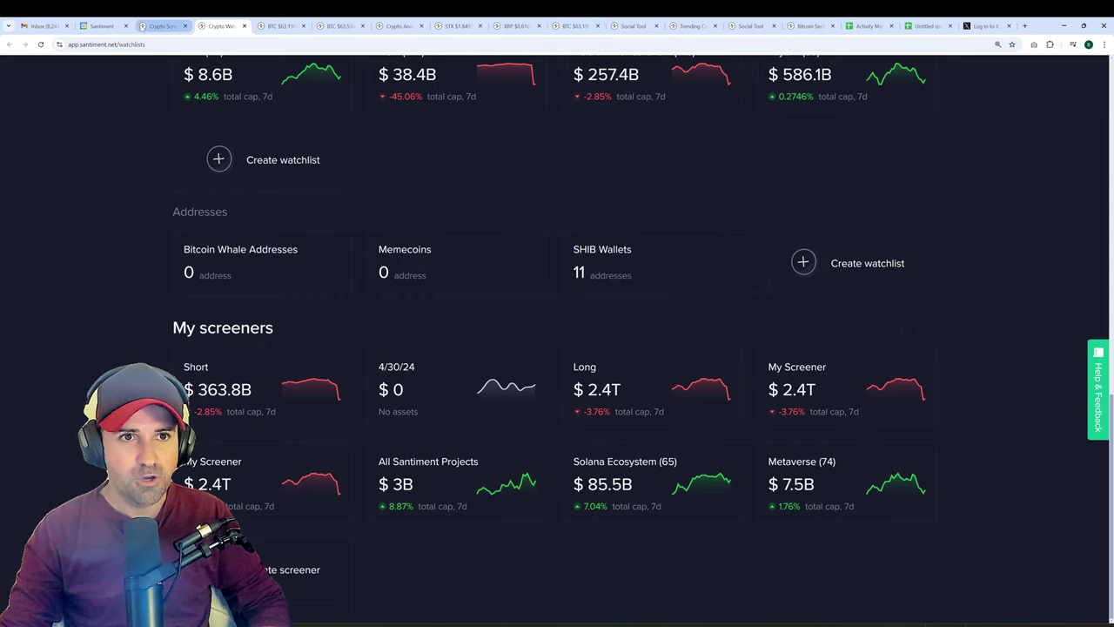
Set the screener's entry point to the Real World Assets (47) watchlist, keeping the marketcap filter.
left_click(141, 25)
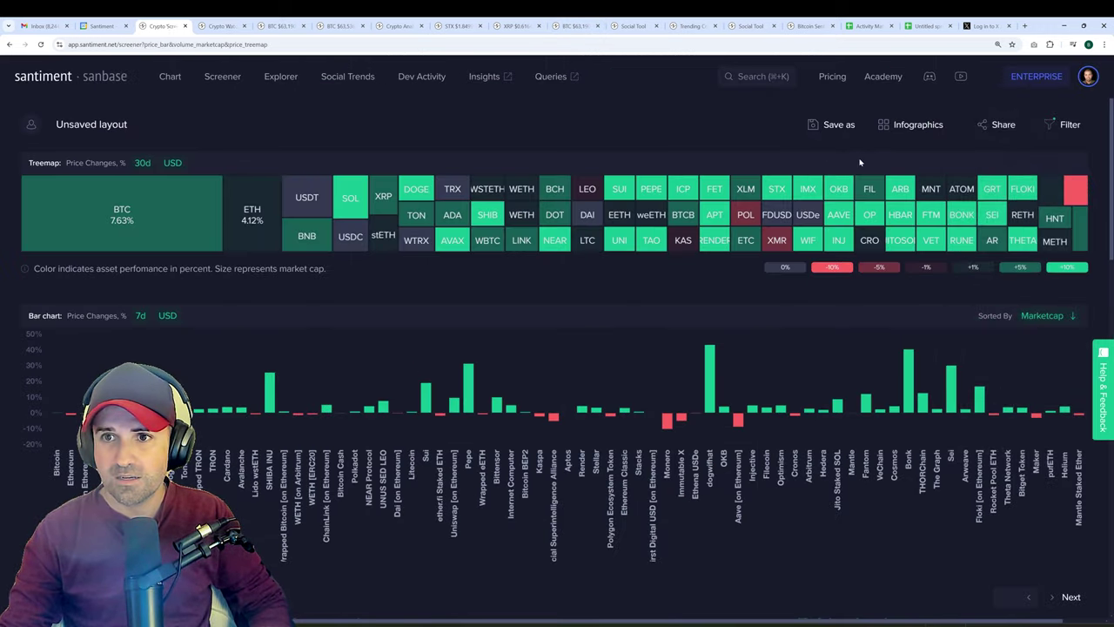
left_click(1063, 128)
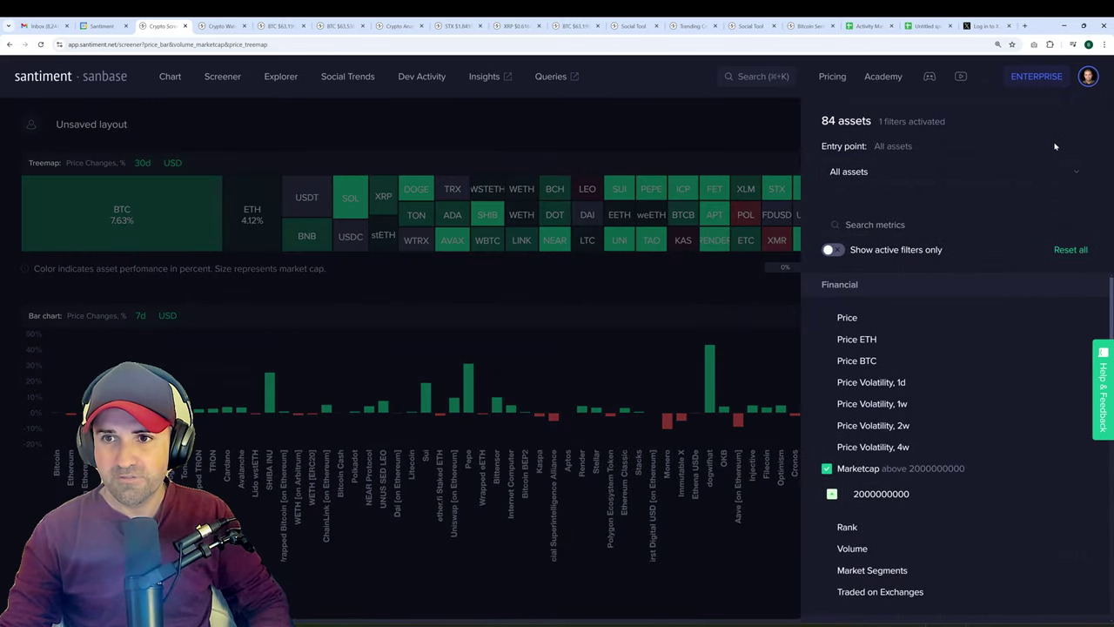
left_click(905, 175)
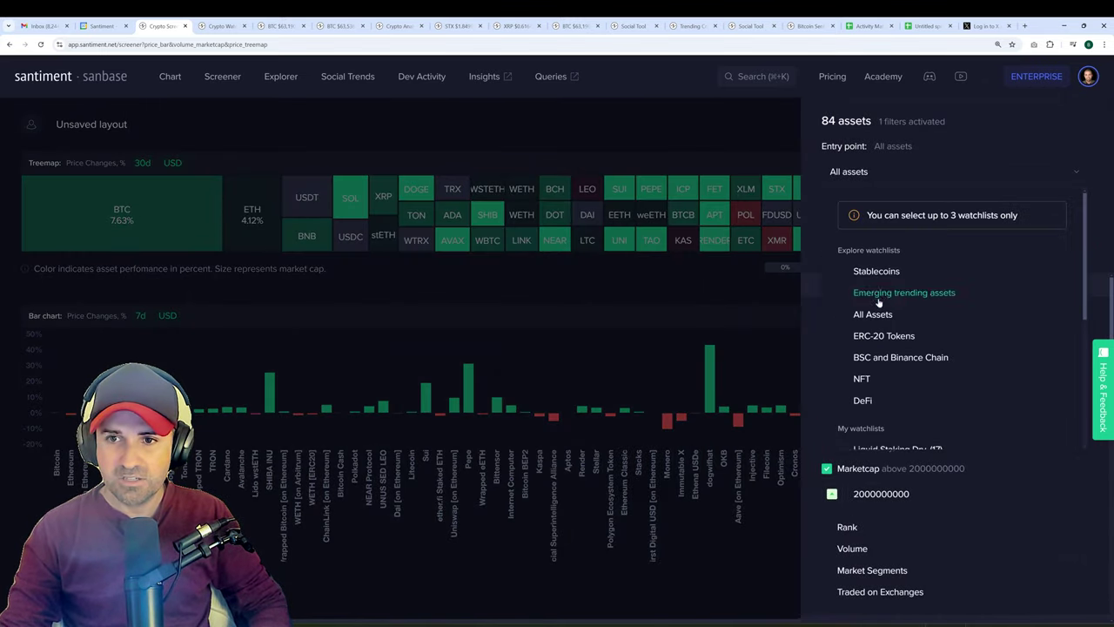
scroll(918, 317, "down", 5)
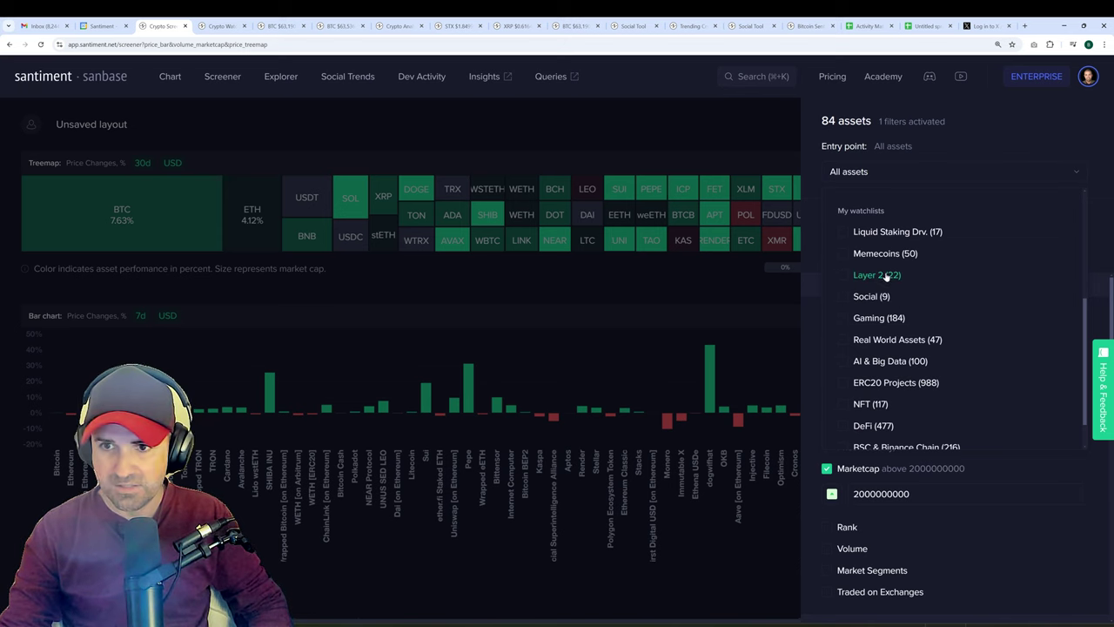
left_click(899, 344)
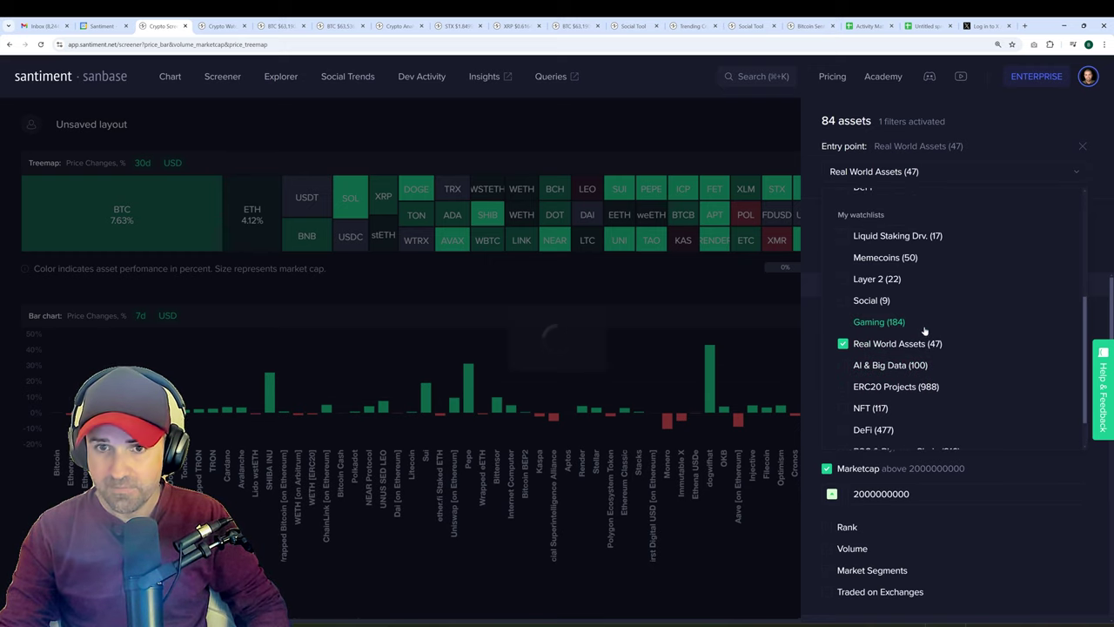
left_click(571, 348)
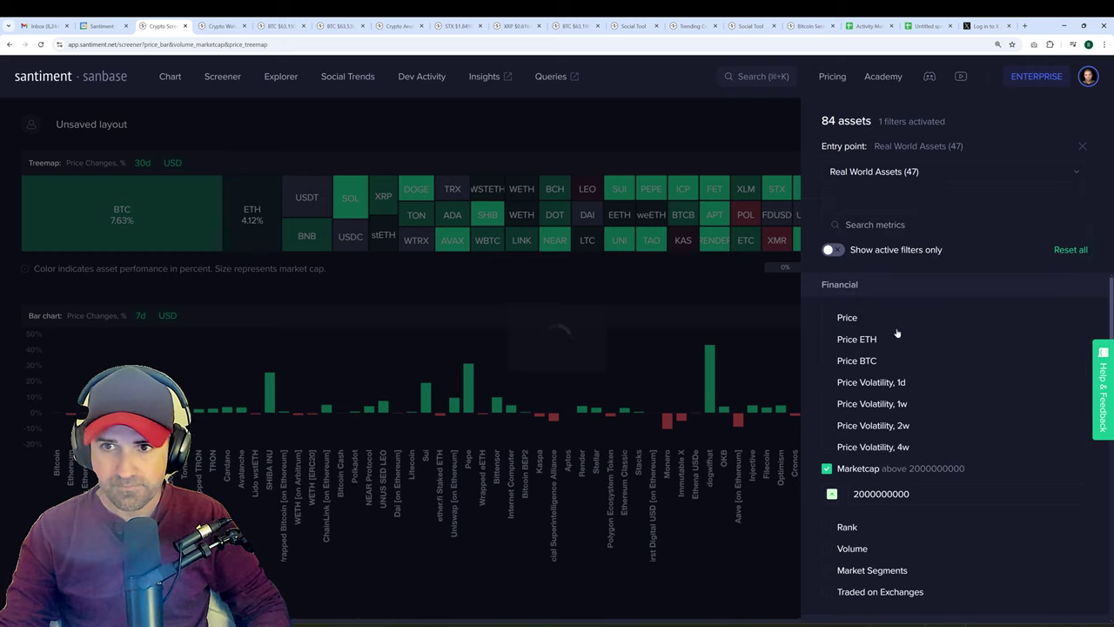
left_click(697, 135)
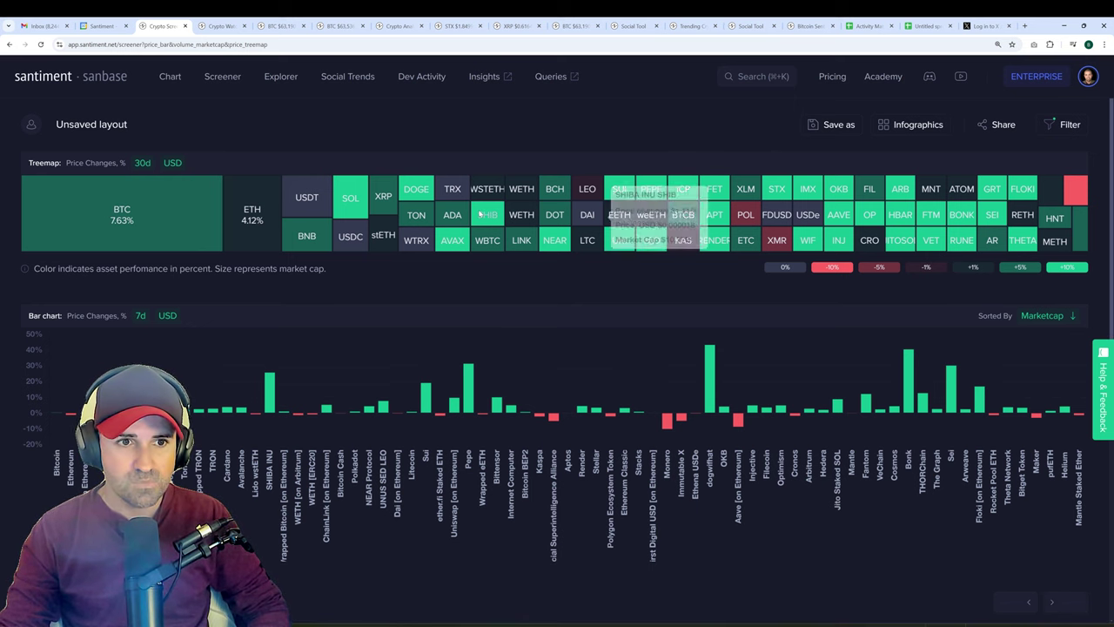
Scroll through the screener results to confirm only ChainLink (LINK at $11.97) remains.
mouse_move(696, 369)
scroll(697, 369, "down", 3)
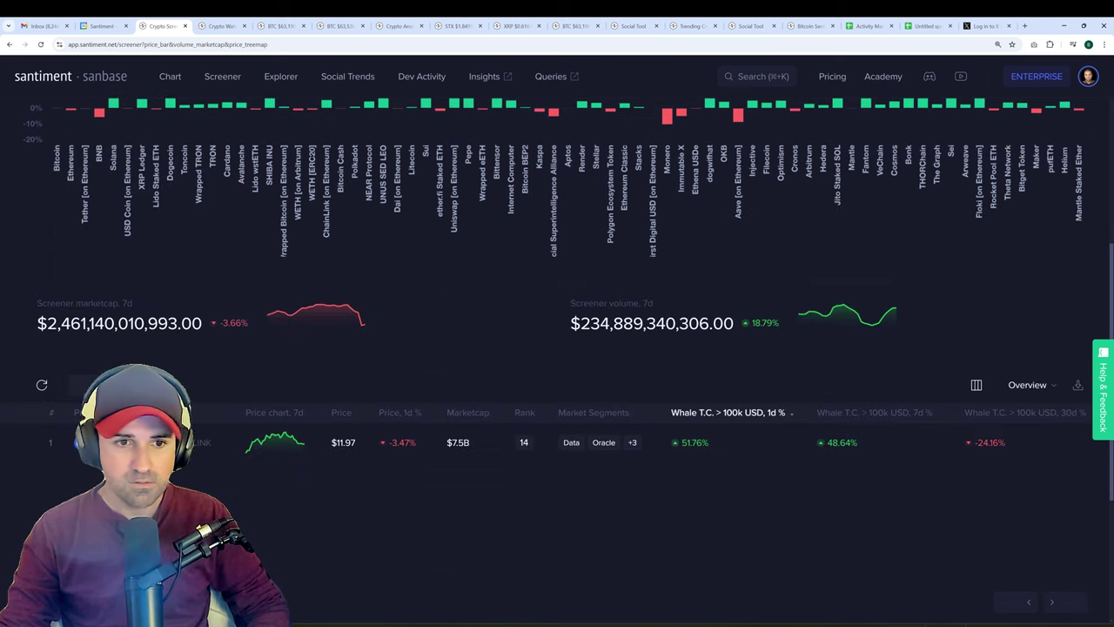
scroll(610, 311, "up", 3)
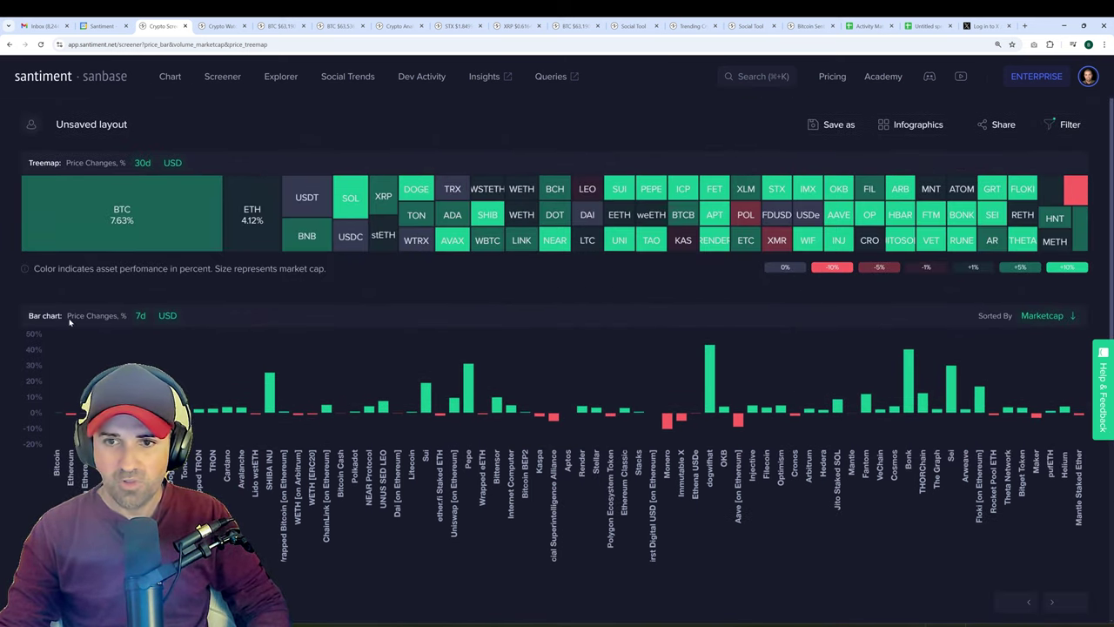
scroll(629, 338, "down", 8)
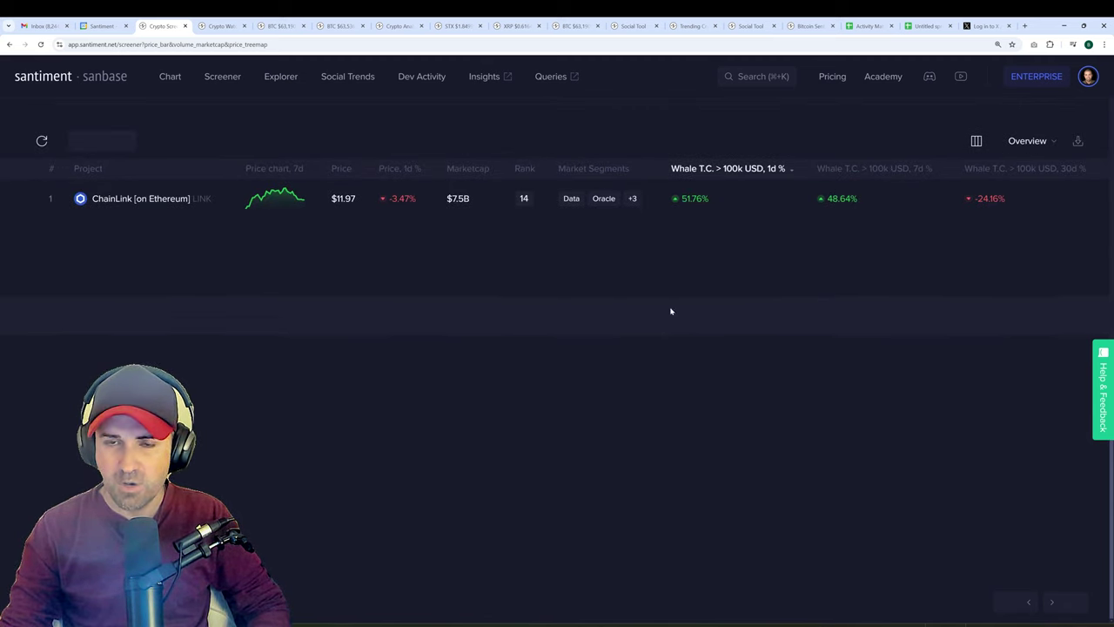
scroll(836, 296, "up", 2)
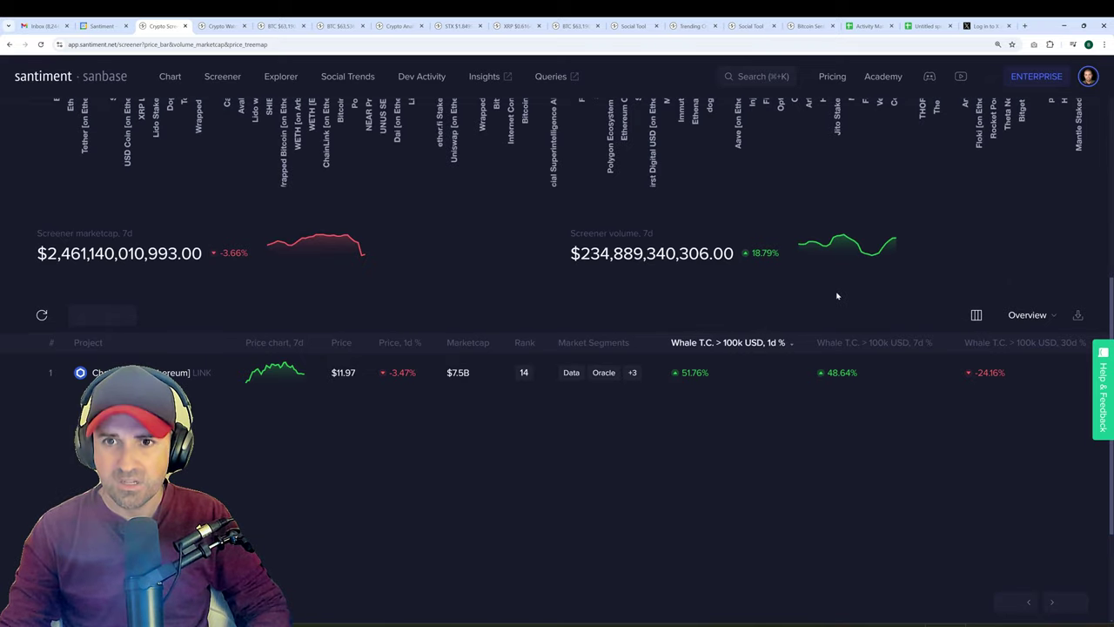
scroll(836, 296, "up", 4)
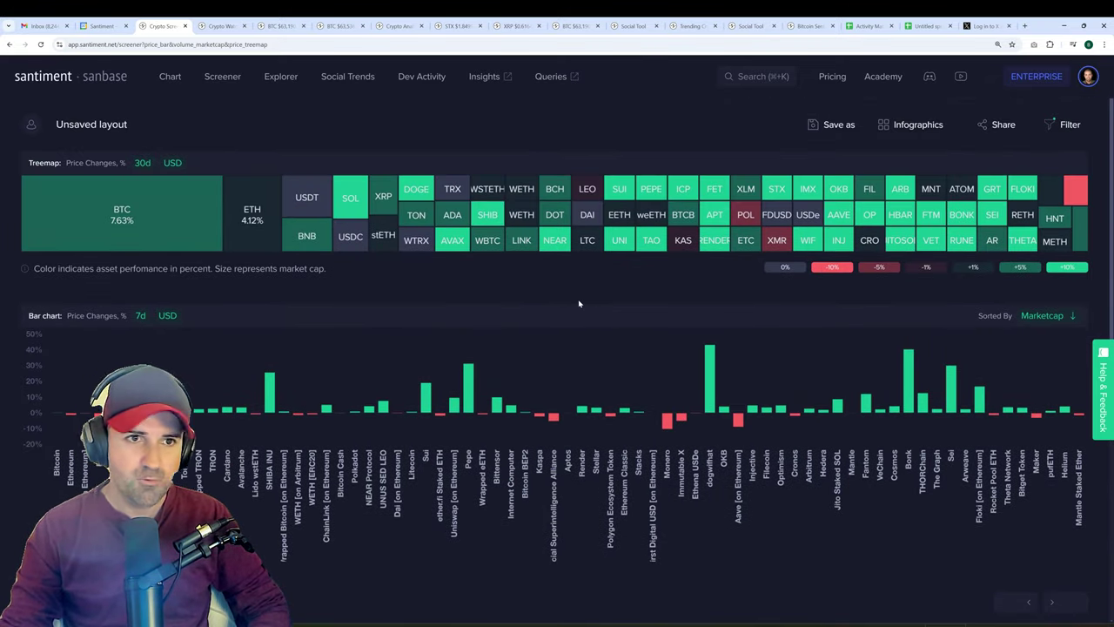
scroll(579, 303, "down", 3)
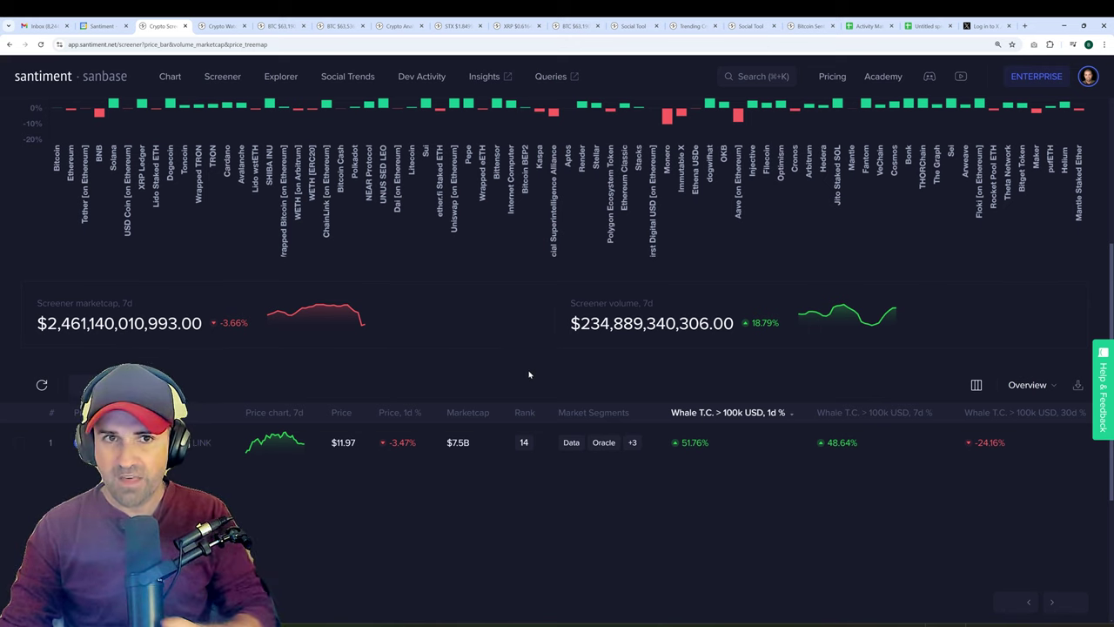
left_click(170, 76)
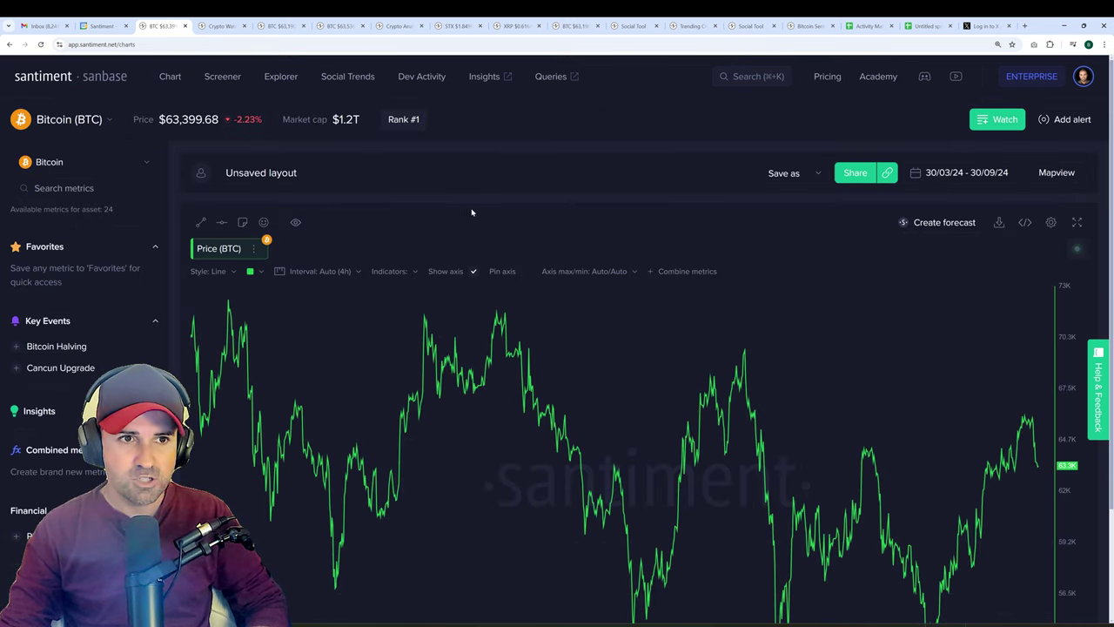